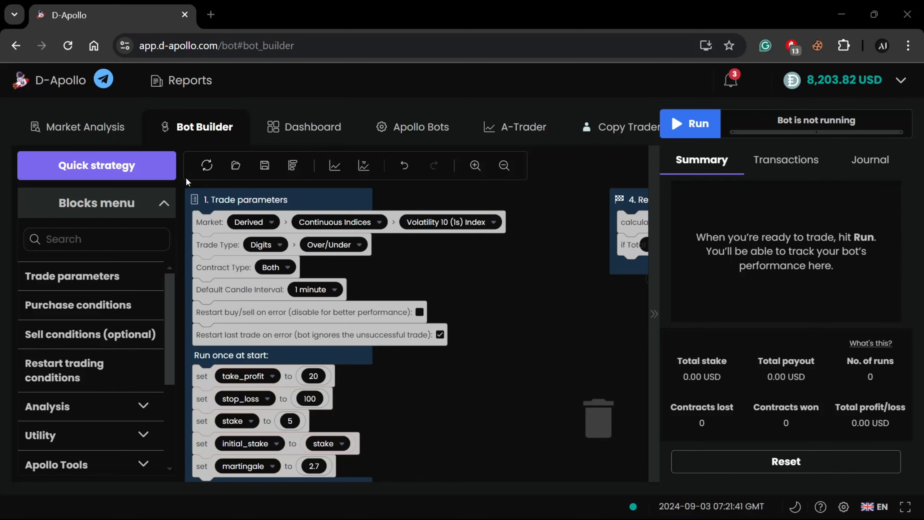
Reset the bot workspace to the default strategy blocks
{"action": "left_click", "coordinate": [207, 165]}
{"action": "left_click", "coordinate": [591, 314]}
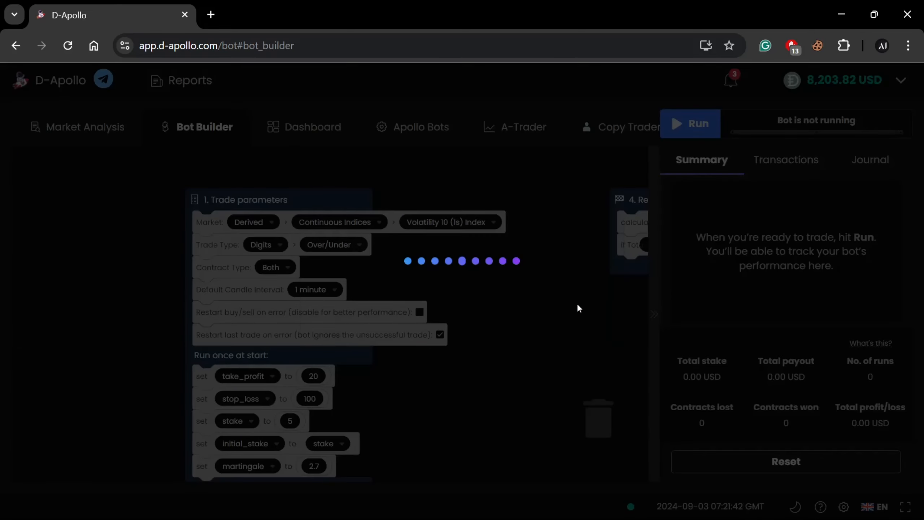
{"action": "left_click_drag", "start_coordinate": [504, 296], "coordinate": [448, 274]}
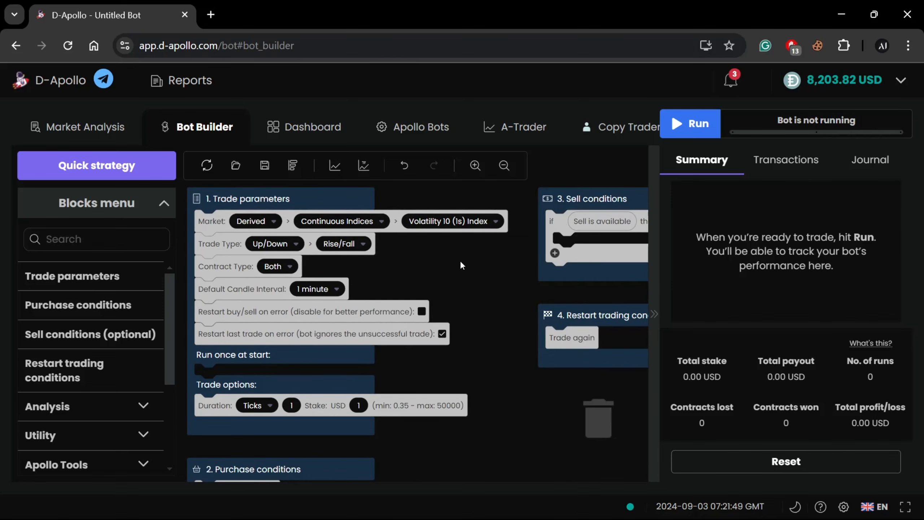
{"action": "left_click_drag", "start_coordinate": [463, 264], "coordinate": [462, 275]}
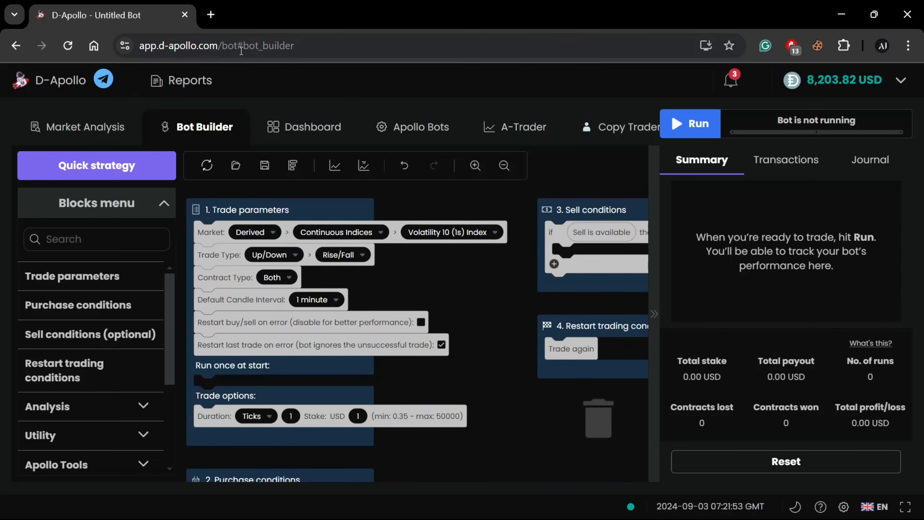
{"action": "left_click", "coordinate": [328, 49]}
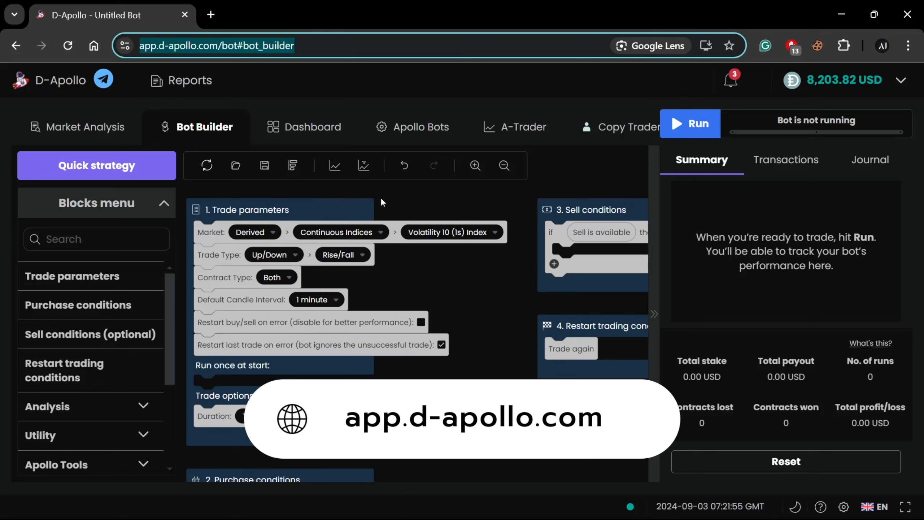
{"action": "left_click", "coordinate": [428, 276]}
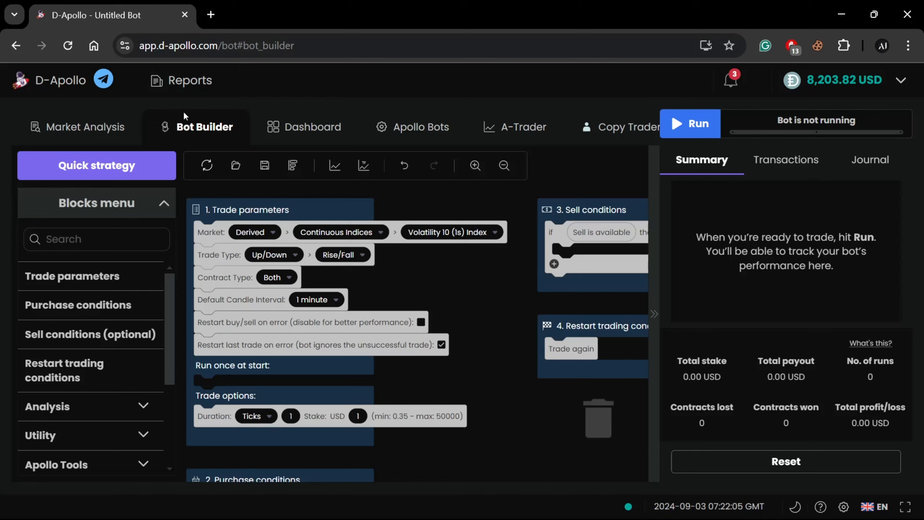
{"action": "left_click_drag", "start_coordinate": [177, 127], "coordinate": [247, 130]}
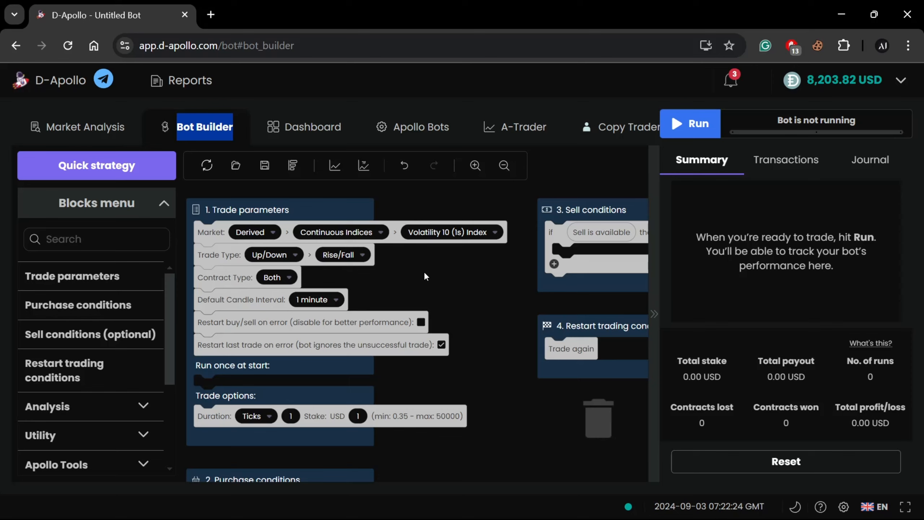
Reset the workspace again to start from the default untitled bot
{"action": "left_click", "coordinate": [207, 165]}
{"action": "left_click", "coordinate": [581, 304]}
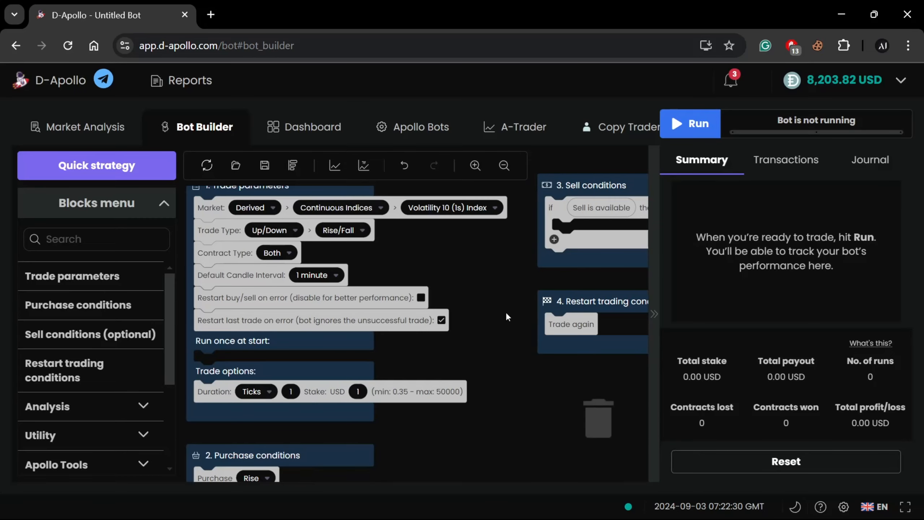
{"action": "left_click_drag", "start_coordinate": [438, 271], "coordinate": [500, 278]}
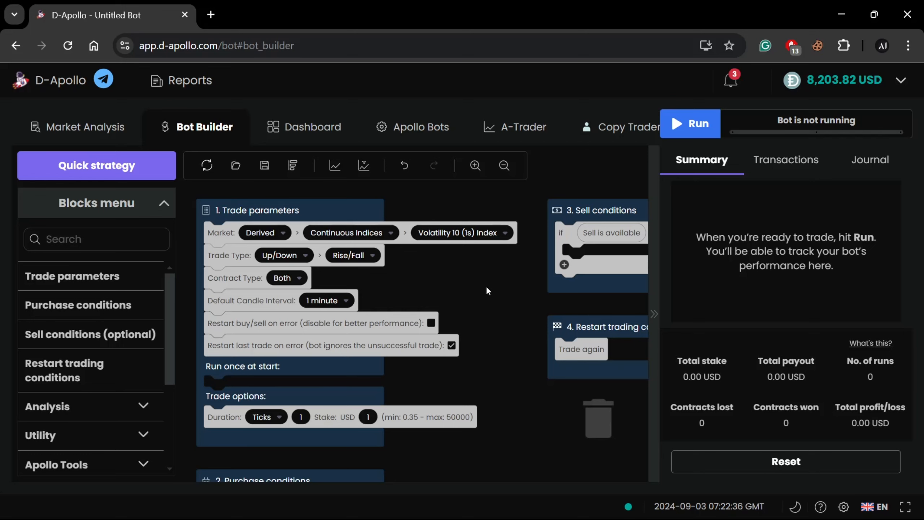
{"action": "left_click_drag", "start_coordinate": [501, 312], "coordinate": [476, 274]}
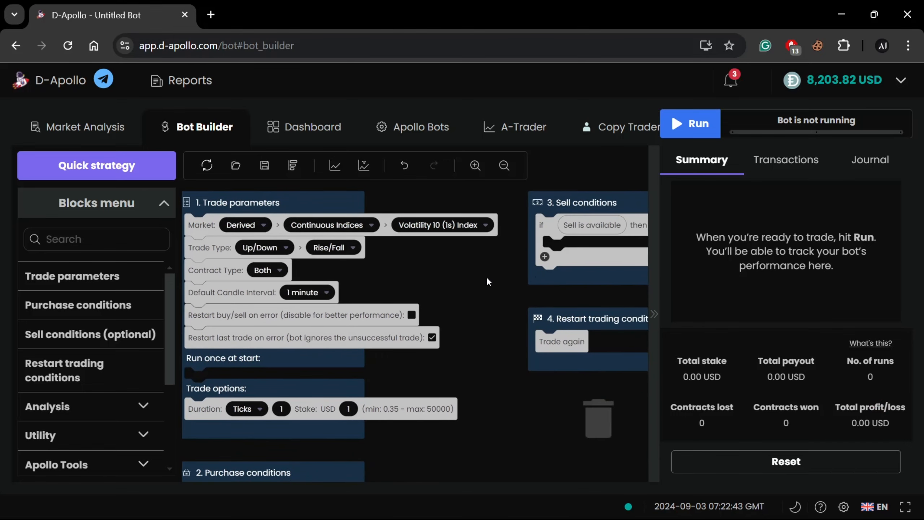
Collapse the run summary area and look over the trade parameters, purchase, sell and restart trading condition blocks
{"action": "left_click", "coordinate": [657, 347]}
{"action": "left_click_drag", "start_coordinate": [495, 314], "coordinate": [605, 306]}
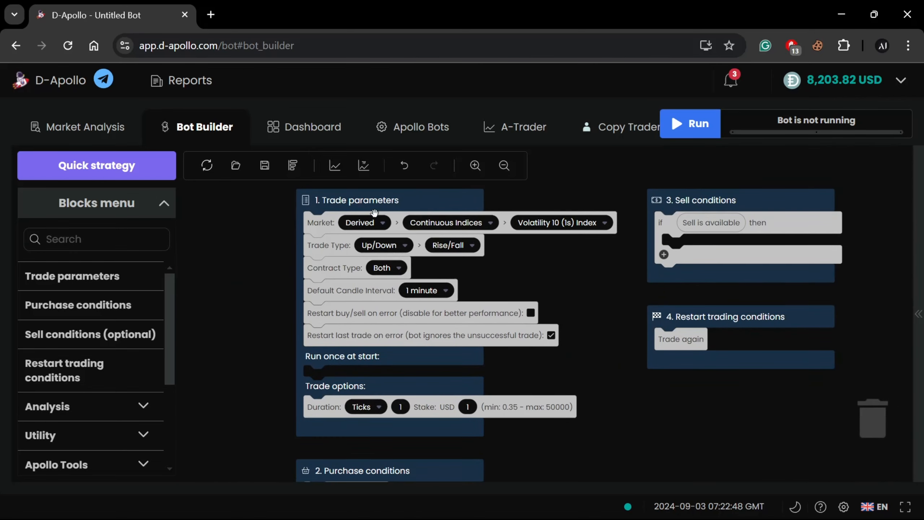
{"action": "scroll", "coordinate": [573, 232], "scroll_direction": "down", "scroll_amount": 3}
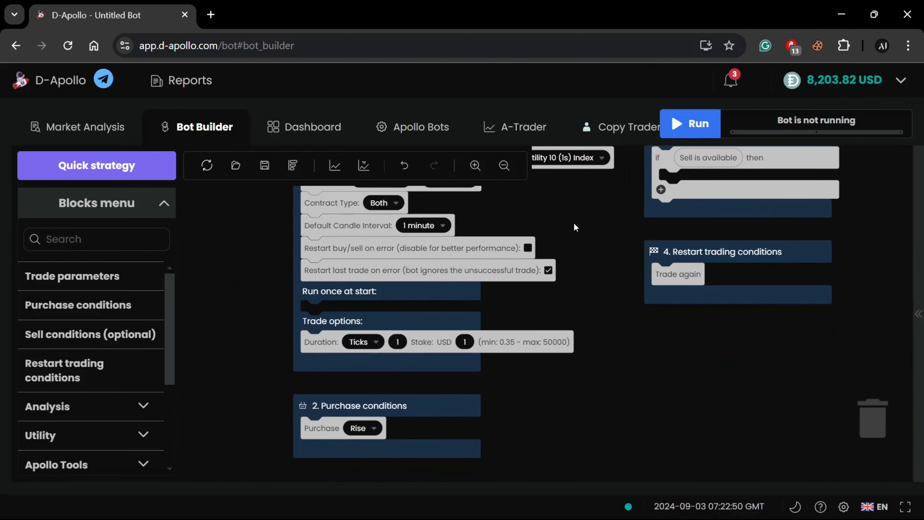
{"action": "left_click_drag", "start_coordinate": [574, 226], "coordinate": [498, 310]}
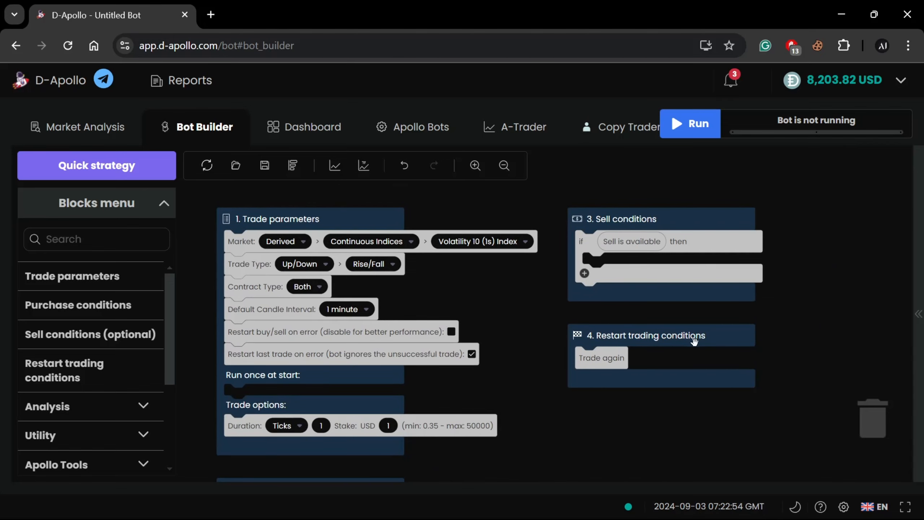
{"action": "left_click_drag", "start_coordinate": [460, 281], "coordinate": [497, 277]}
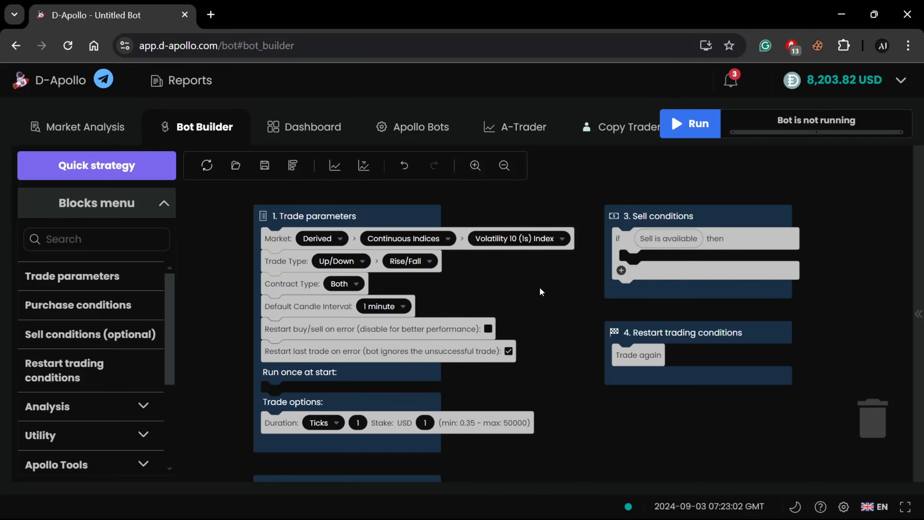
{"action": "mouse_move", "coordinate": [513, 297]}
{"action": "left_mouse_down"}
{"action": "mouse_move", "coordinate": [490, 237]}
{"action": "mouse_move", "coordinate": [507, 285]}
{"action": "left_mouse_up"}
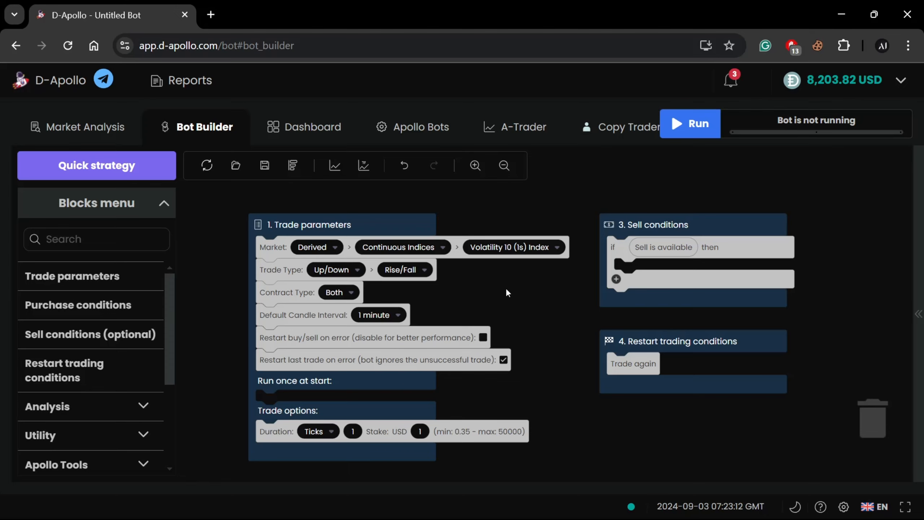
{"action": "left_click_drag", "start_coordinate": [224, 236], "coordinate": [222, 224]}
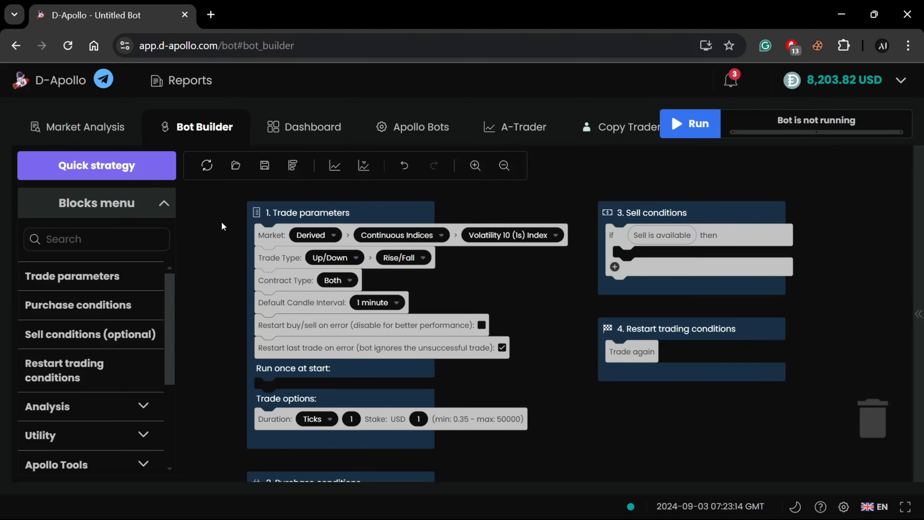
Read the help description of the Trade parameters block, from Market through Trade Options, and close it
{"action": "left_click", "coordinate": [92, 276]}
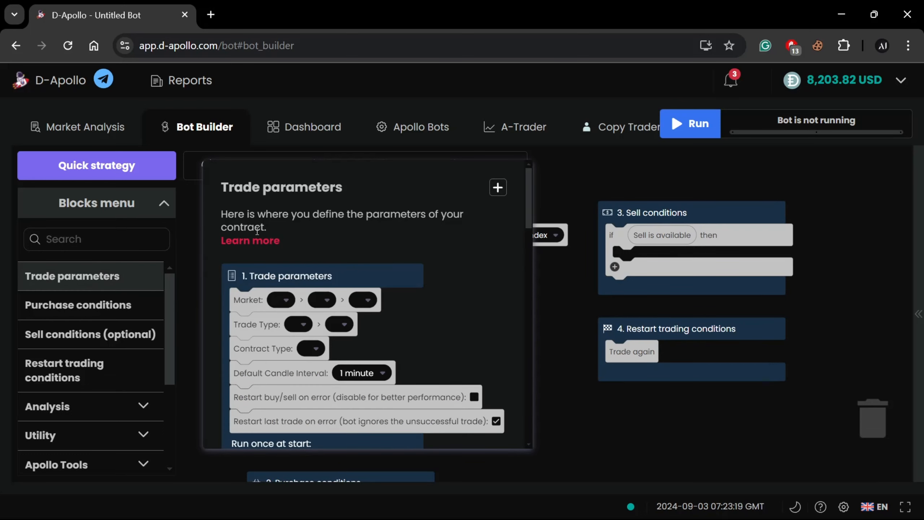
{"action": "left_click", "coordinate": [254, 242]}
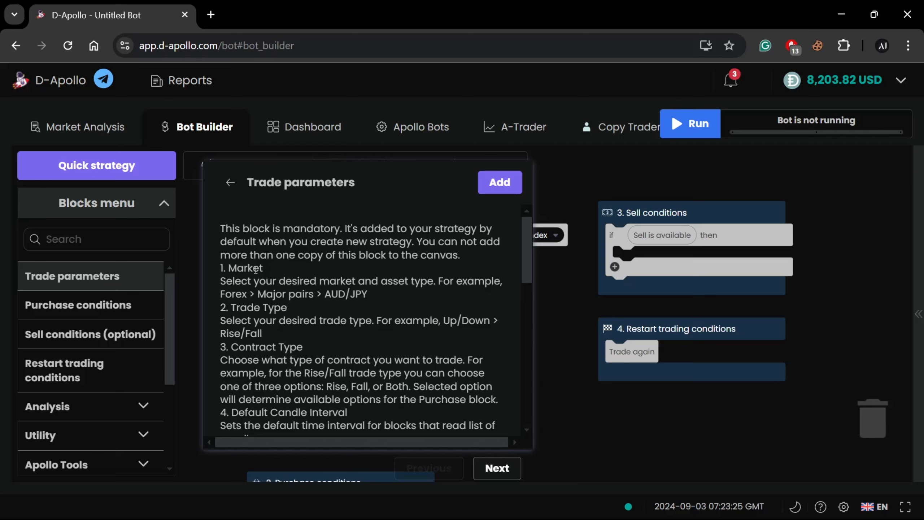
{"action": "scroll", "coordinate": [266, 274], "scroll_direction": "down", "scroll_amount": 2}
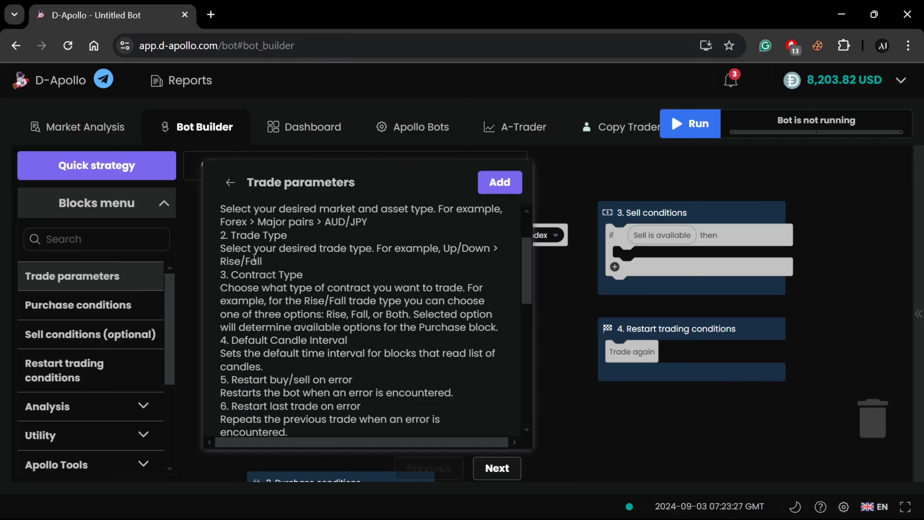
{"action": "scroll", "coordinate": [258, 308], "scroll_direction": "down", "scroll_amount": 2}
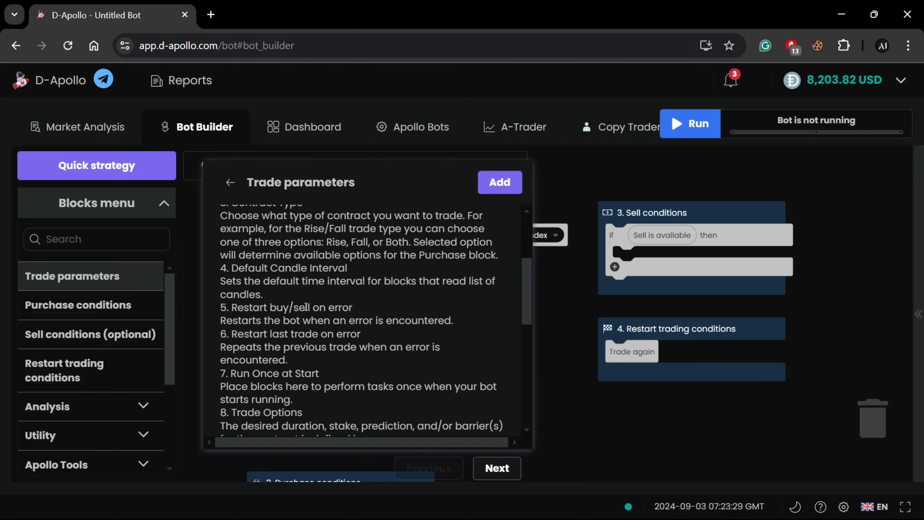
{"action": "scroll", "coordinate": [325, 306], "scroll_direction": "down", "scroll_amount": 2}
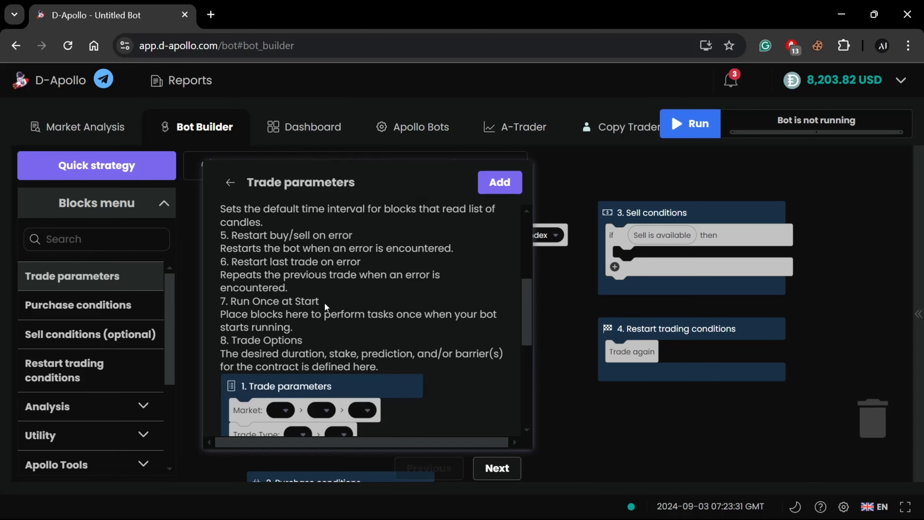
{"action": "scroll", "coordinate": [290, 299], "scroll_direction": "up", "scroll_amount": 6}
{"action": "scroll", "coordinate": [293, 313], "scroll_direction": "down", "scroll_amount": 4}
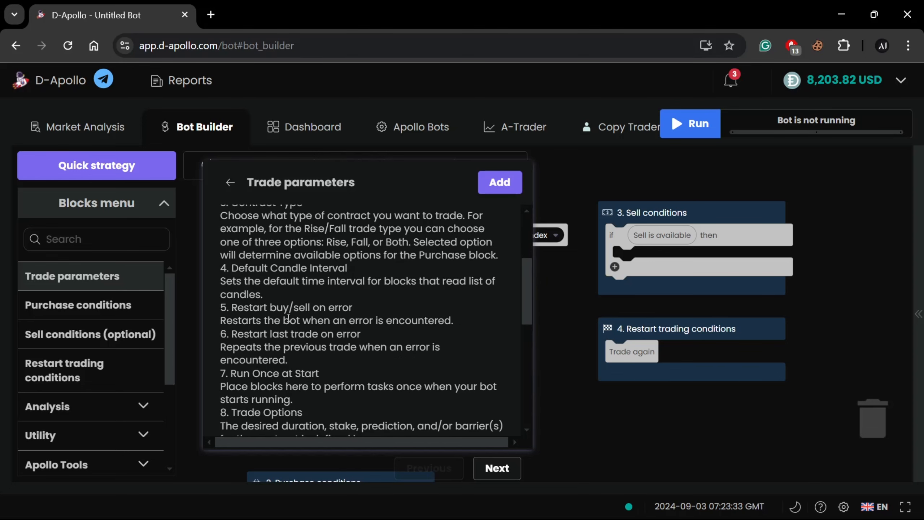
{"action": "left_click_drag", "start_coordinate": [233, 312], "coordinate": [359, 321]}
{"action": "scroll", "coordinate": [254, 306], "scroll_direction": "up", "scroll_amount": 4}
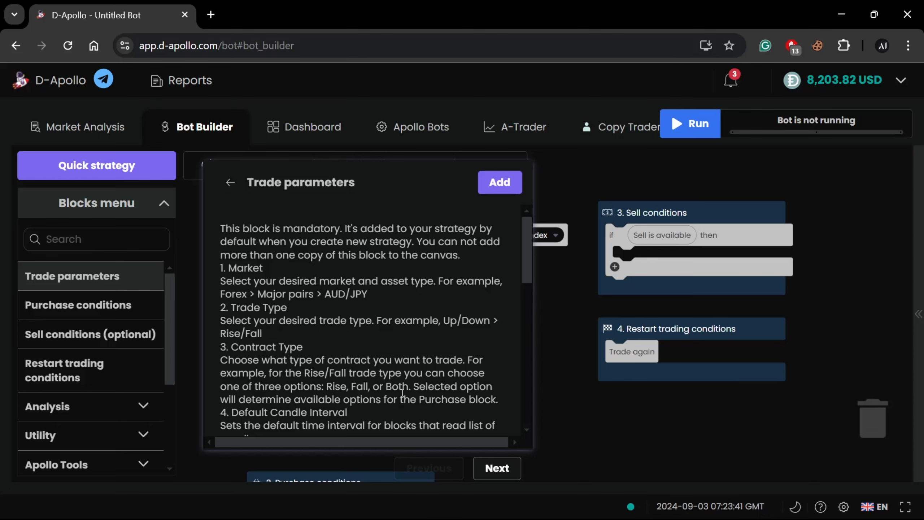
{"action": "left_click", "coordinate": [552, 324]}
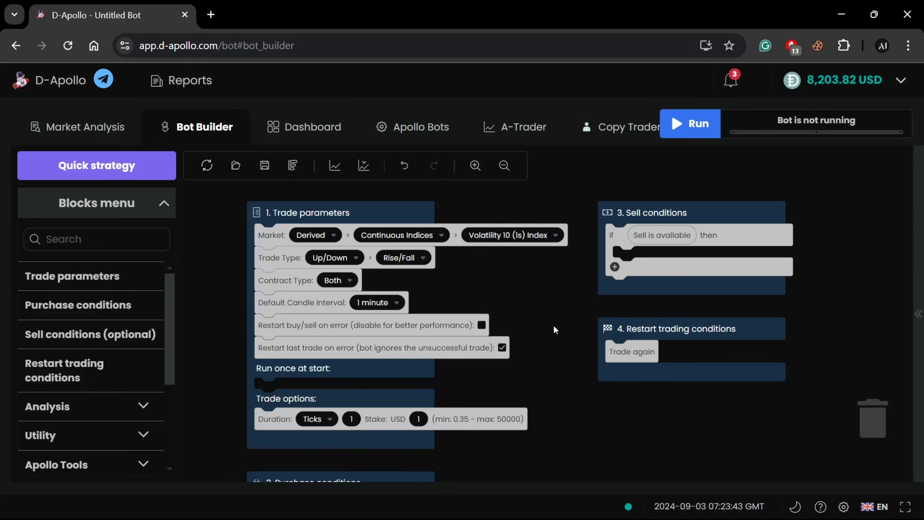
Choose Derived as the market in the Trade parameters block
{"action": "left_click_drag", "start_coordinate": [521, 284], "coordinate": [497, 310]}
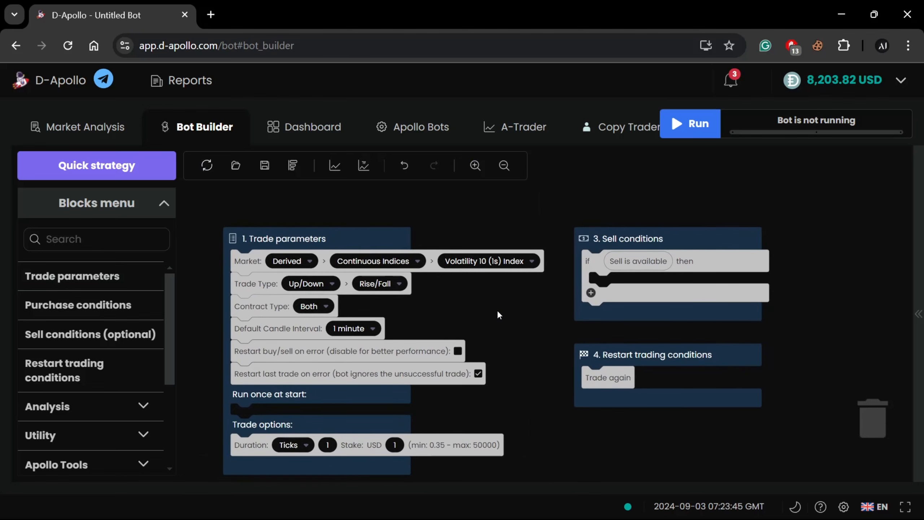
{"action": "left_click", "coordinate": [256, 261]}
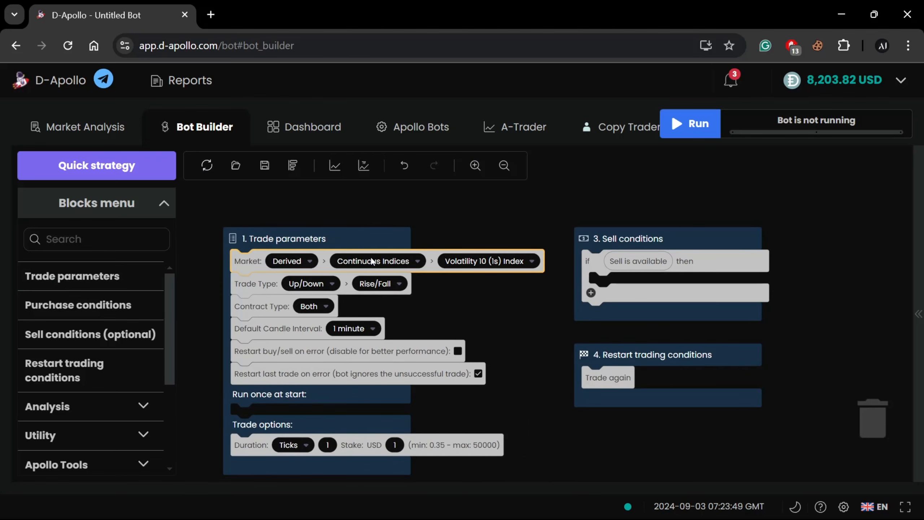
{"action": "left_click", "coordinate": [300, 261]}
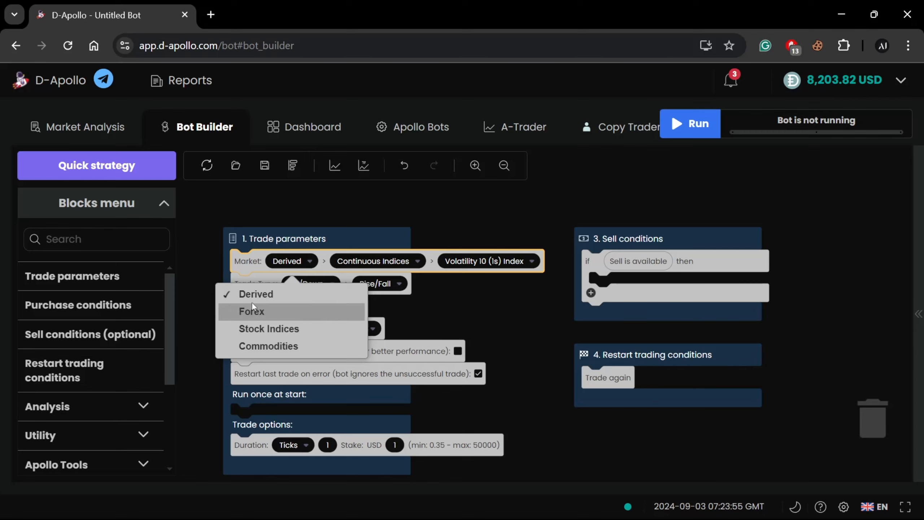
{"action": "left_click", "coordinate": [273, 296]}
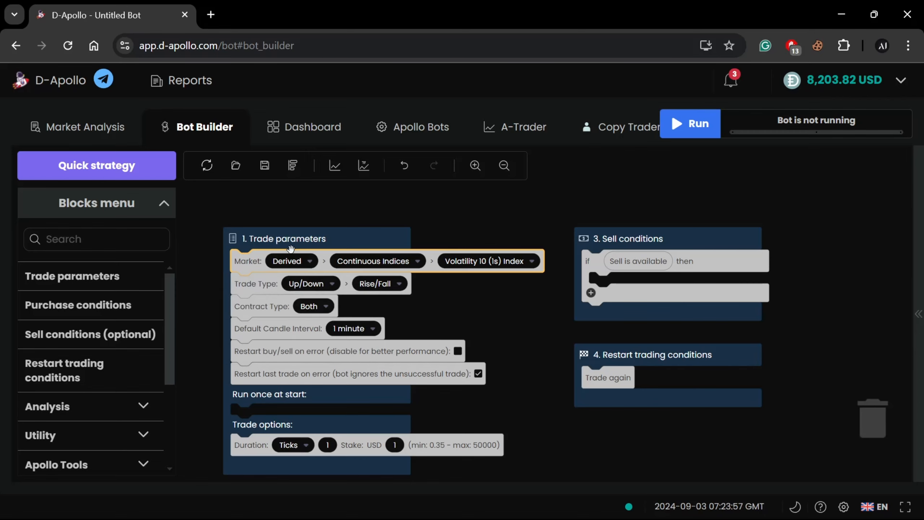
{"action": "left_click_drag", "start_coordinate": [461, 315], "coordinate": [431, 309]}
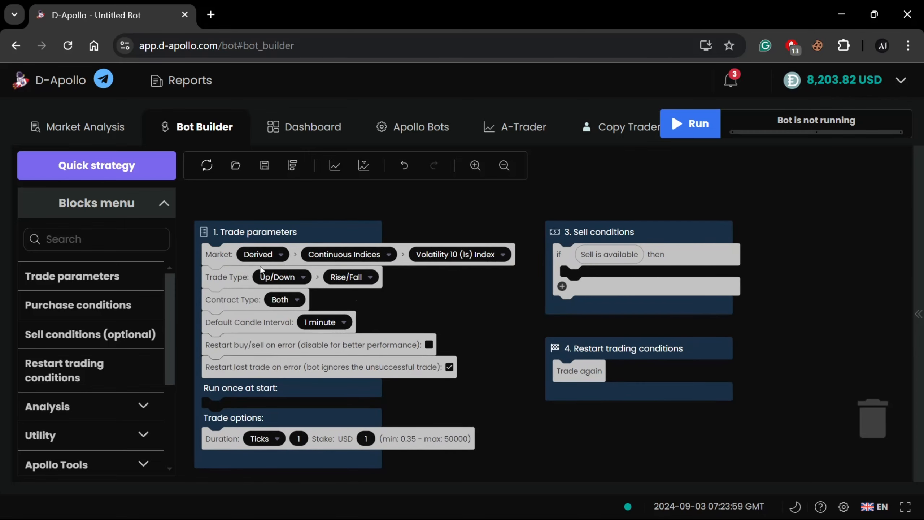
Review the submarket and volatility index choices, and select Continuous Indices as the submarket
{"action": "left_click", "coordinate": [338, 254]}
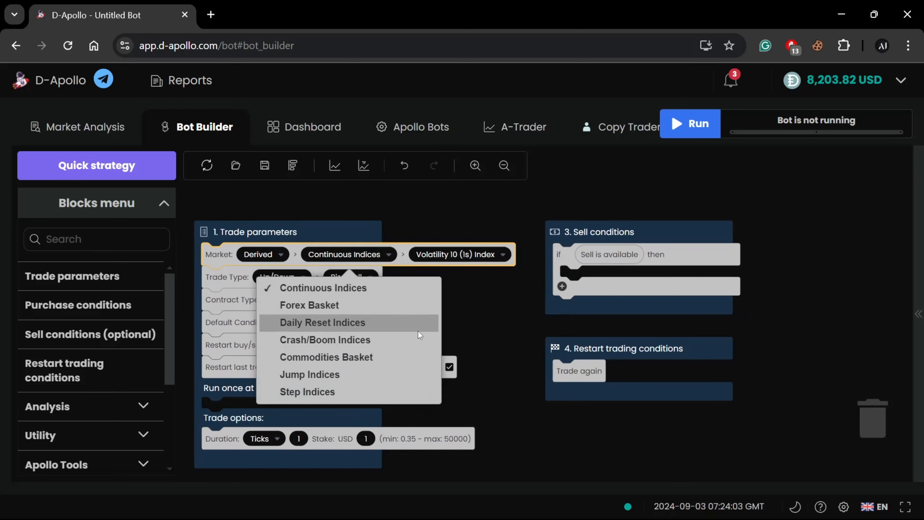
{"action": "left_click", "coordinate": [485, 308]}
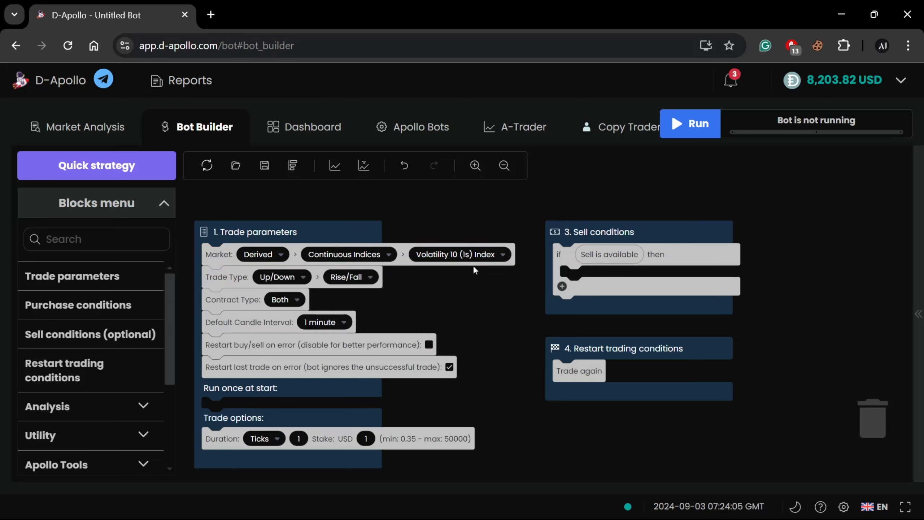
{"action": "left_click", "coordinate": [472, 259]}
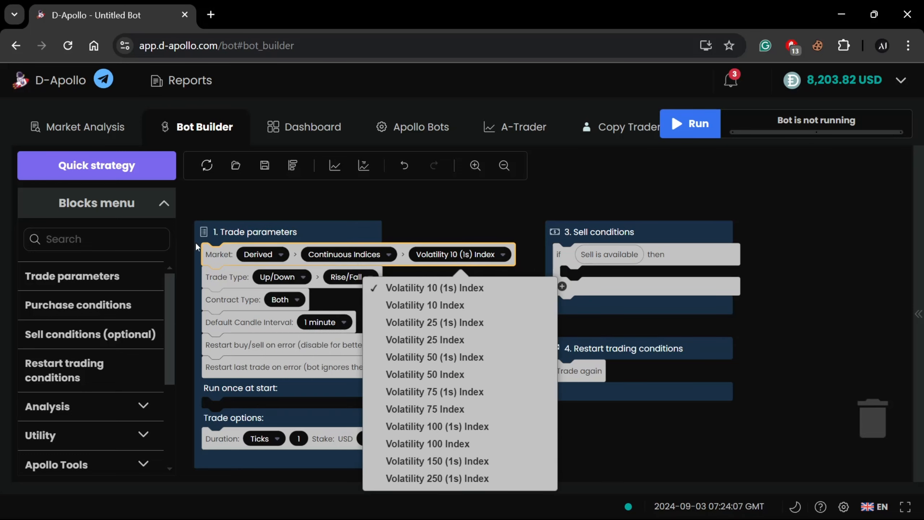
{"action": "left_click", "coordinate": [324, 258]}
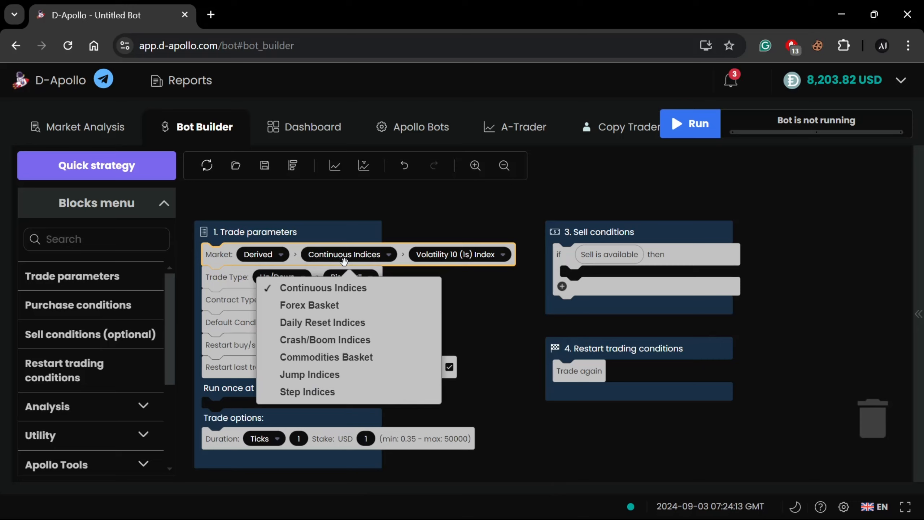
{"action": "left_click", "coordinate": [367, 288]}
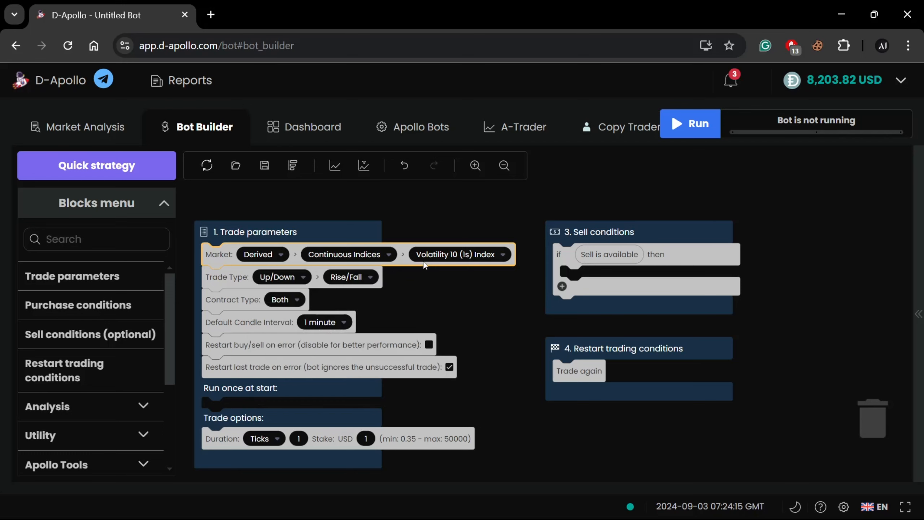
Review the volatility indices offered for the Continuous Indices submarket in the Trade parameters block
{"action": "left_click_drag", "start_coordinate": [464, 285], "coordinate": [492, 298]}
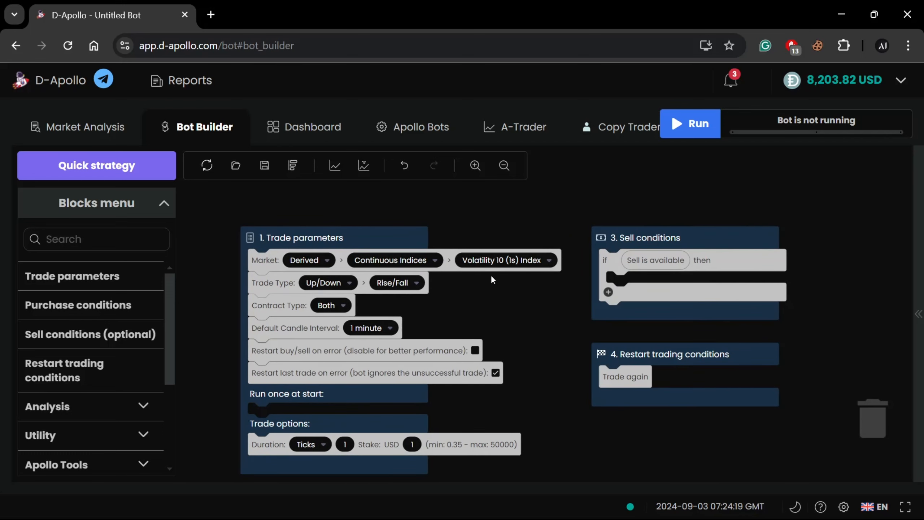
{"action": "left_click", "coordinate": [499, 268]}
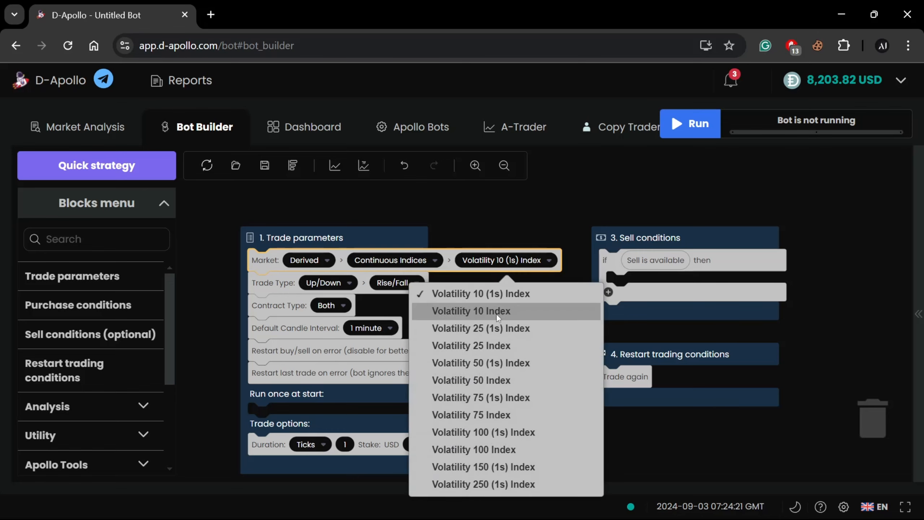
{"action": "left_click", "coordinate": [398, 304]}
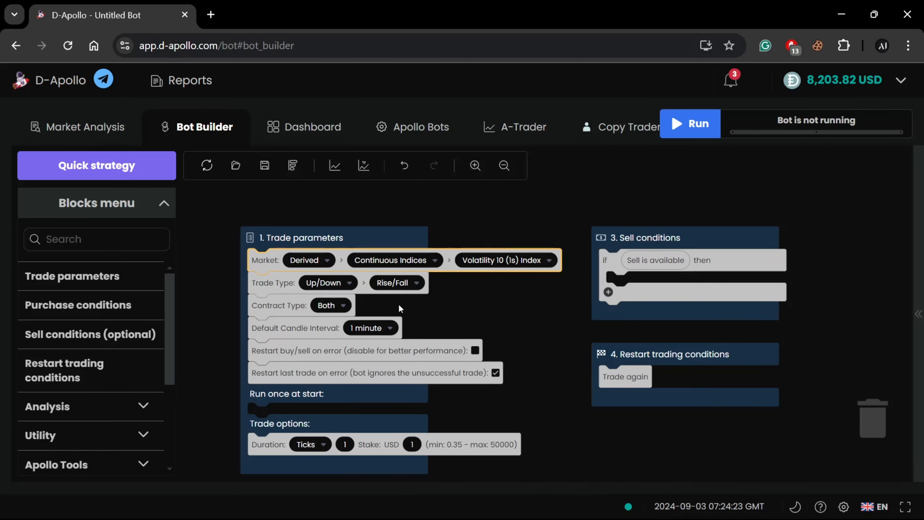
Switch the submarket to Jump Indices and review the jump indices offered for it
{"action": "left_click", "coordinate": [431, 261]}
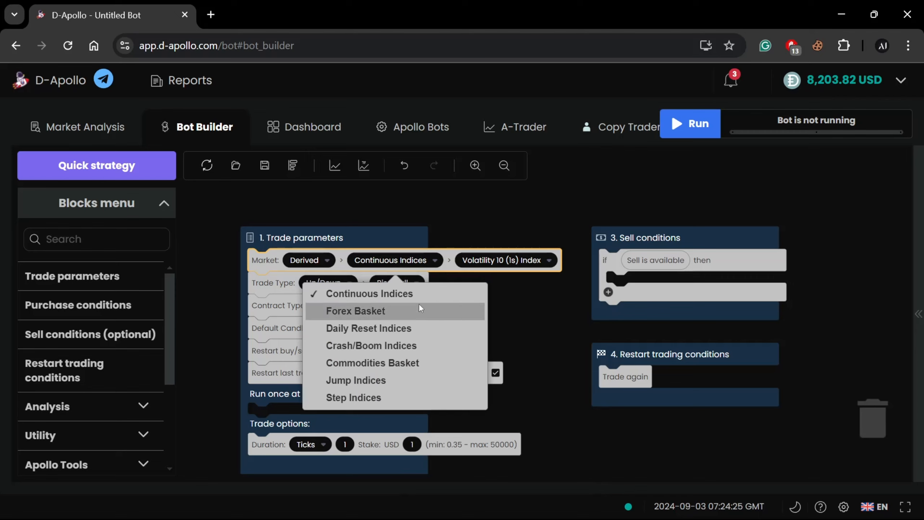
{"action": "left_click", "coordinate": [381, 382]}
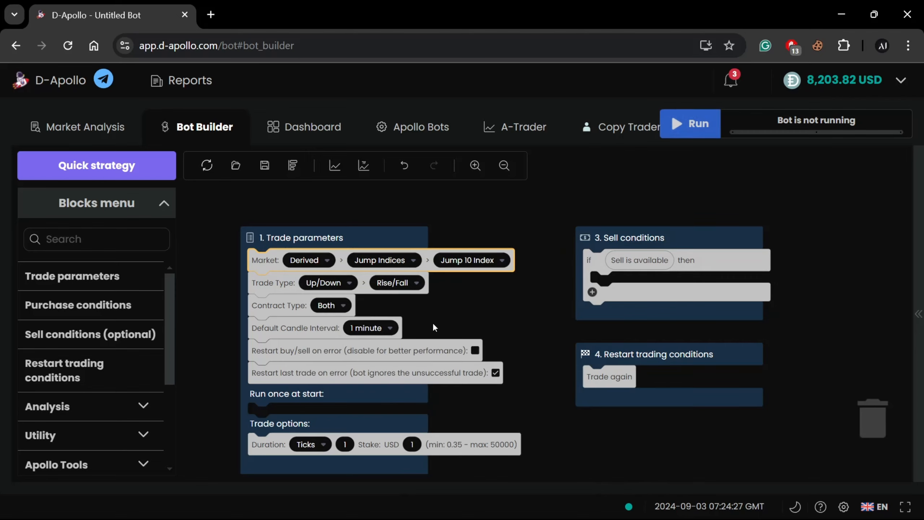
{"action": "left_click", "coordinate": [475, 260]}
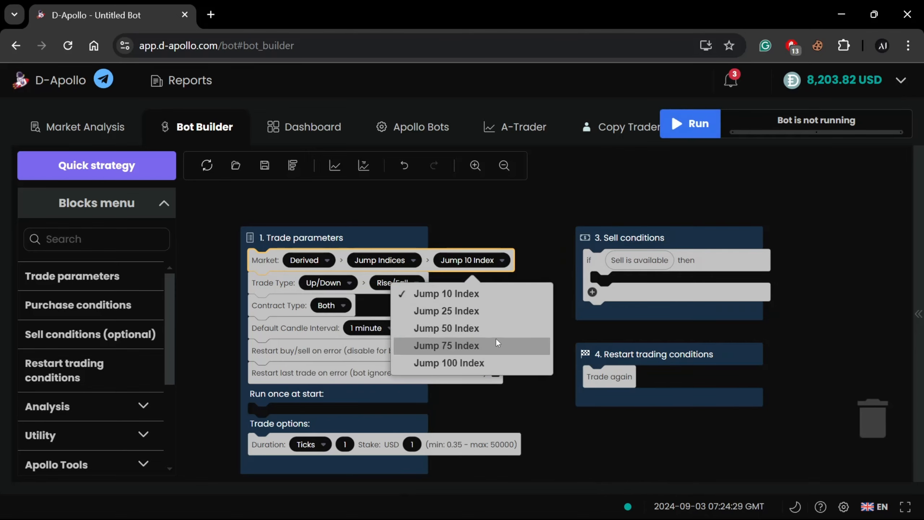
{"action": "left_click", "coordinate": [552, 259]}
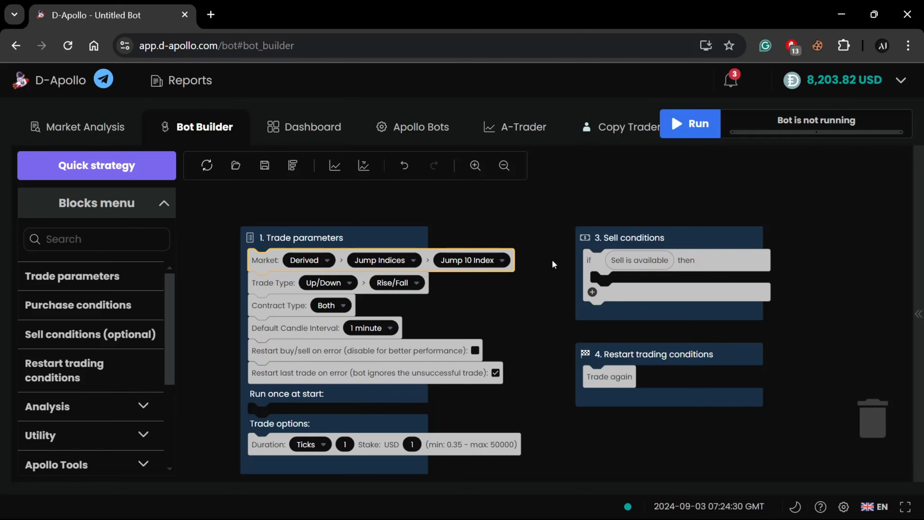
Switch the submarket to Crash/Boom Indices and review the boom and crash indices offered for it
{"action": "left_click", "coordinate": [395, 261]}
{"action": "left_click", "coordinate": [382, 344]}
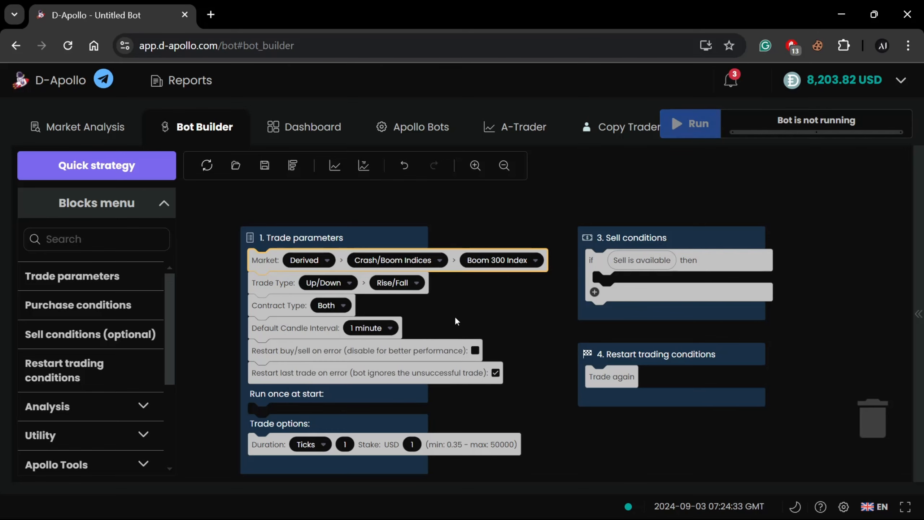
{"action": "left_click", "coordinate": [502, 260]}
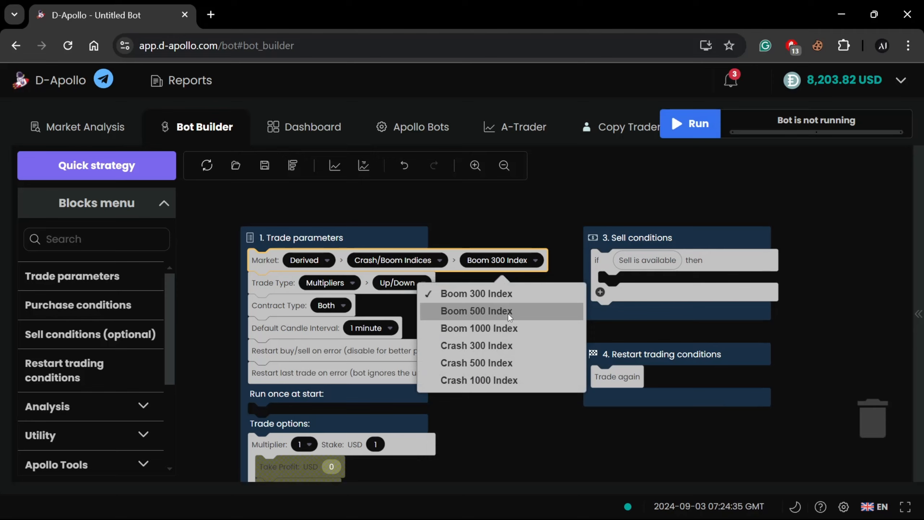
{"action": "left_click", "coordinate": [382, 299]}
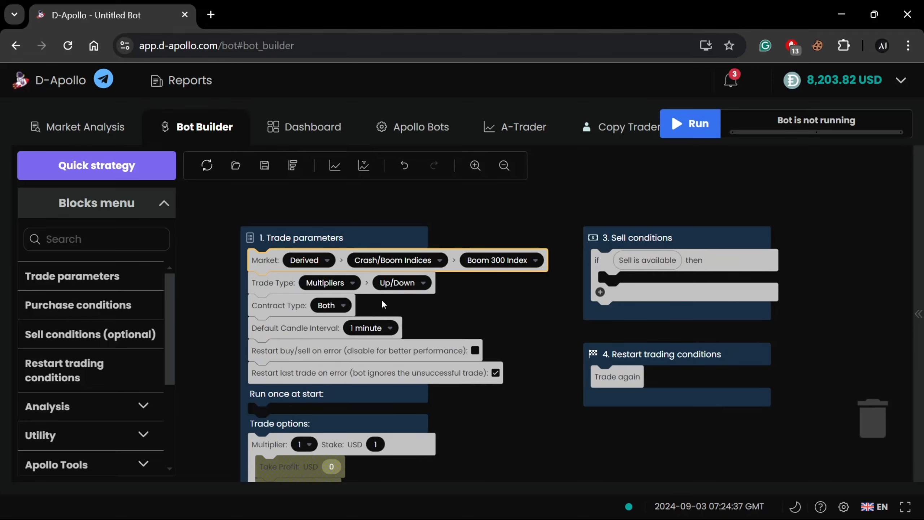
Return the submarket to Continuous Indices and look over the trade types available for it
{"action": "left_click", "coordinate": [405, 265]}
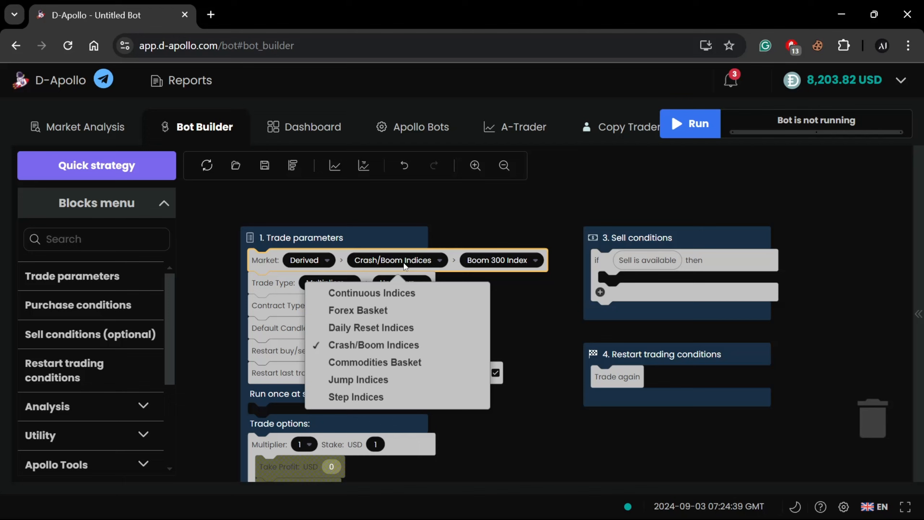
{"action": "left_click", "coordinate": [403, 296]}
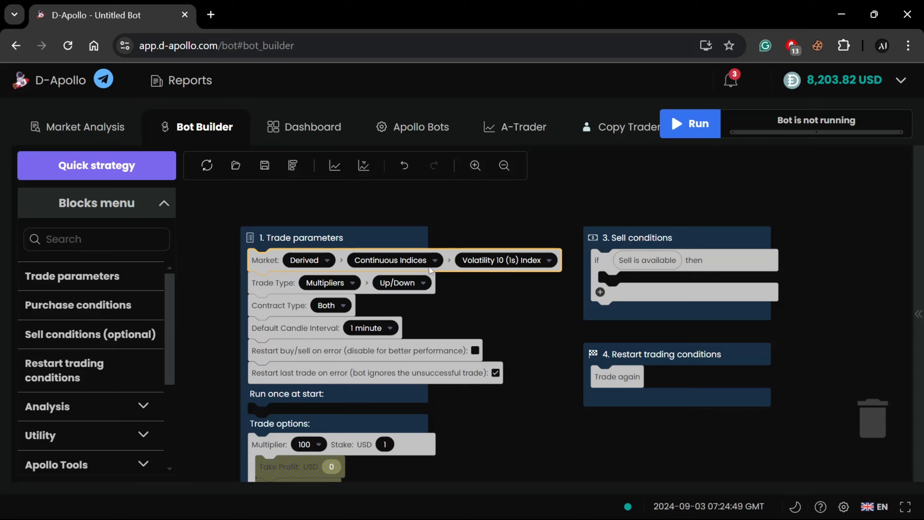
{"action": "left_click_drag", "start_coordinate": [507, 294], "coordinate": [528, 288]}
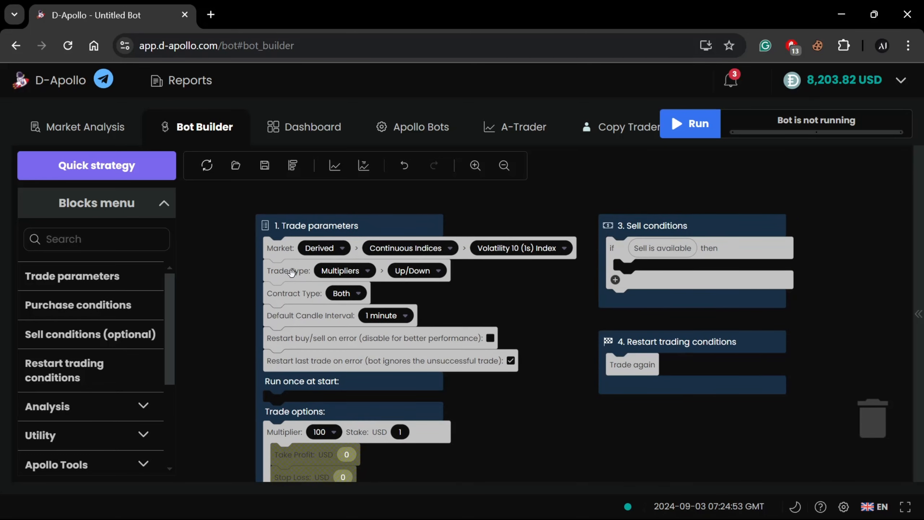
{"action": "left_click", "coordinate": [345, 274]}
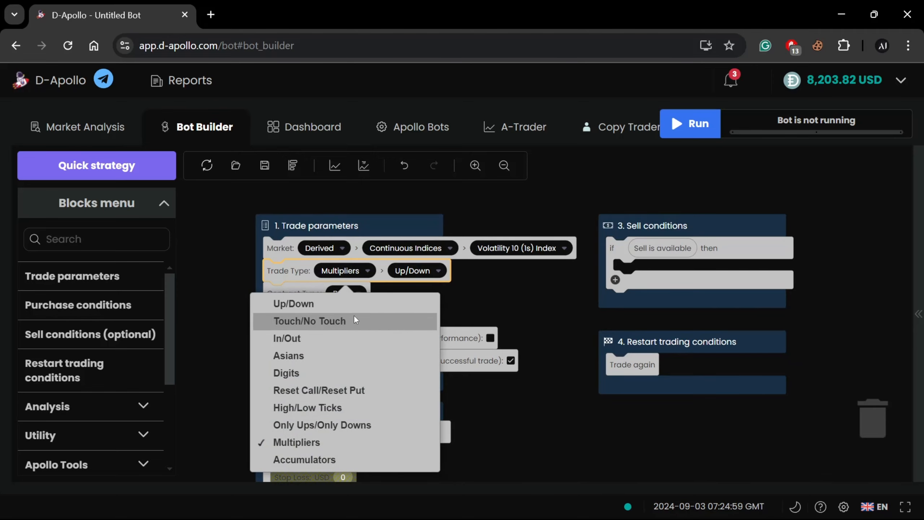
{"action": "left_click", "coordinate": [513, 298]}
Select Crash/Boom Indices as the submarket again and check which trade types it allows
{"action": "left_click", "coordinate": [430, 248]}
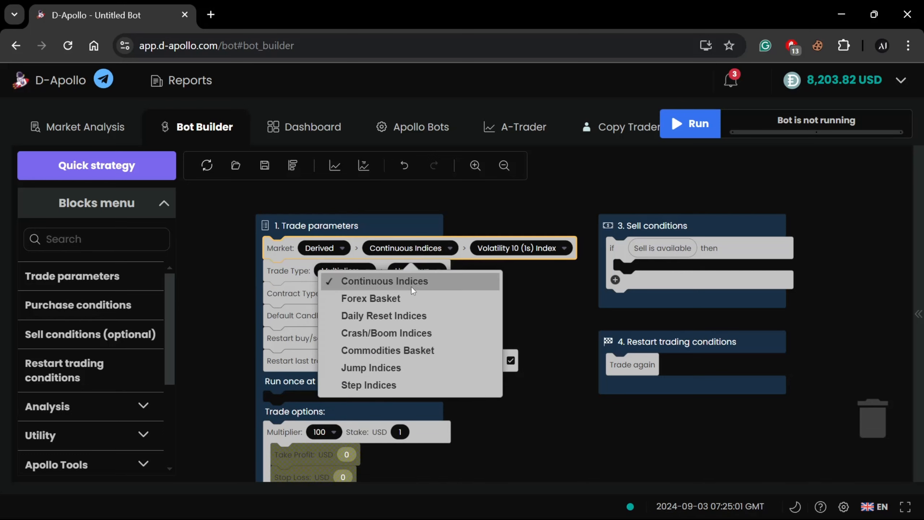
{"action": "left_click", "coordinate": [407, 331]}
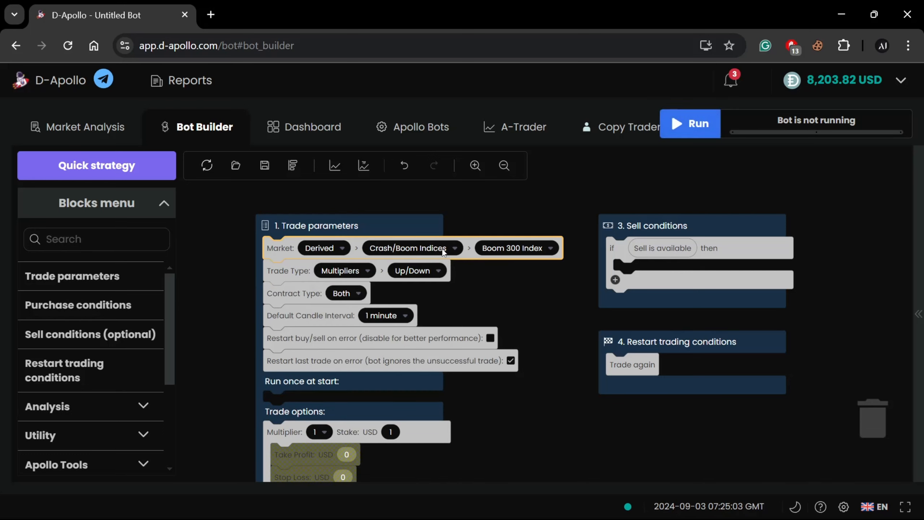
{"action": "left_click", "coordinate": [355, 272]}
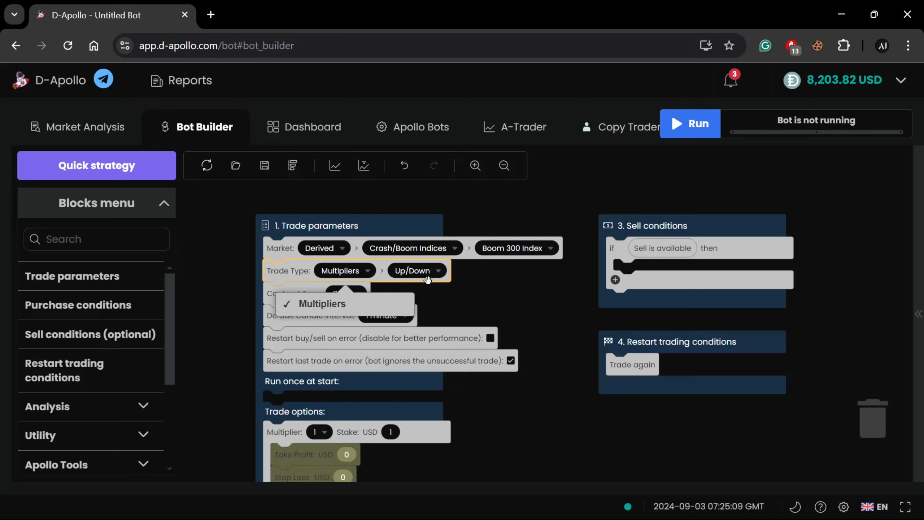
Restore Continuous Indices as the submarket and review the trade type choices for it, including the secondary option
{"action": "left_click", "coordinate": [413, 251]}
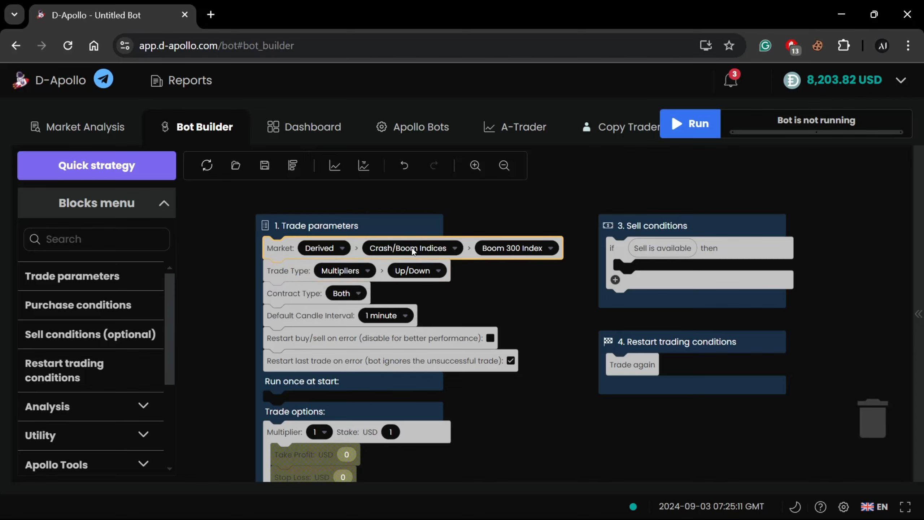
{"action": "left_click", "coordinate": [391, 280]}
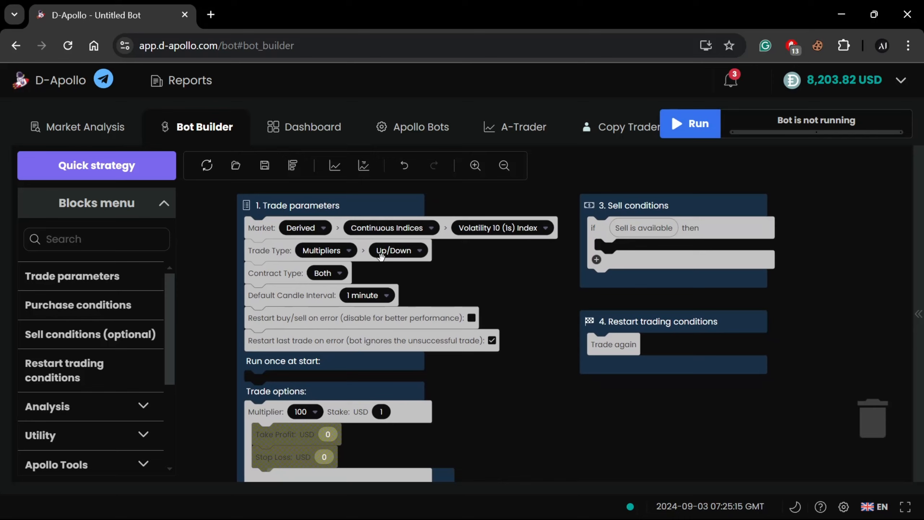
{"action": "left_click", "coordinate": [337, 252]}
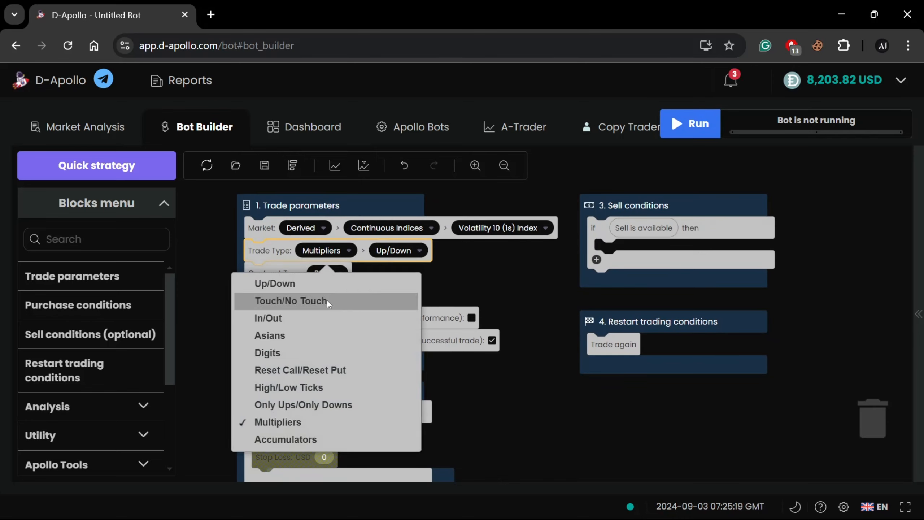
{"action": "left_click", "coordinate": [487, 294]}
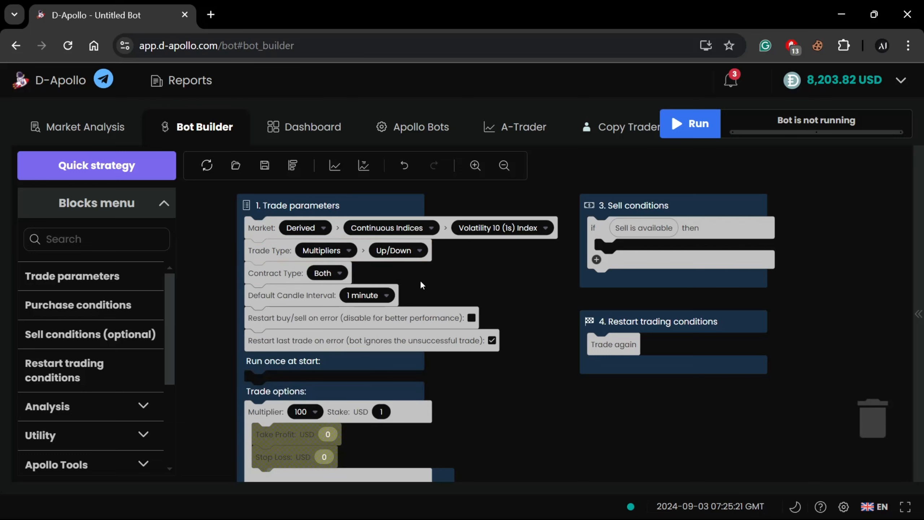
{"action": "left_click", "coordinate": [380, 262]}
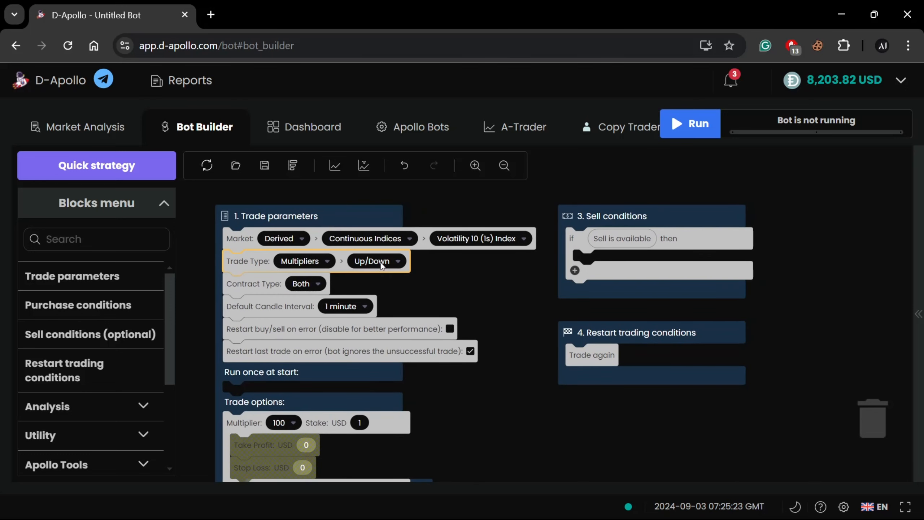
{"action": "left_click", "coordinate": [375, 290]}
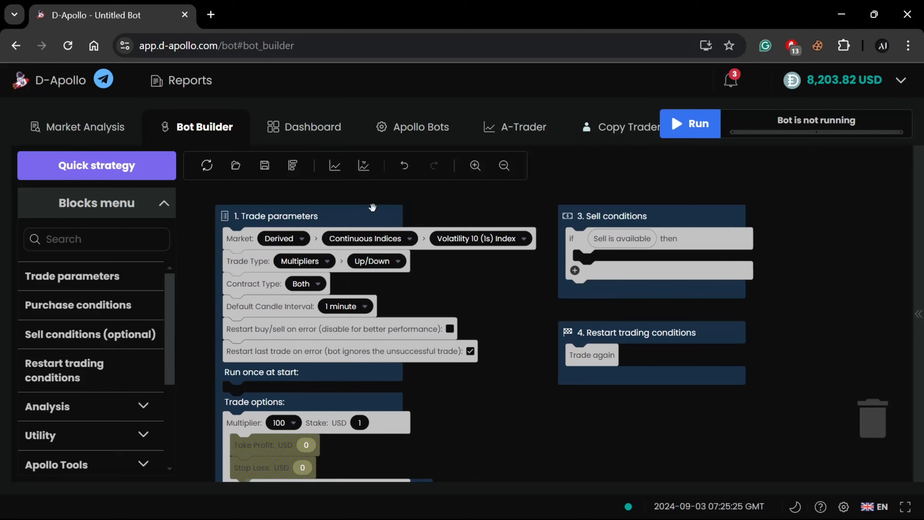
Set the trade type to Digits and review its variants, such as Matches/Differs, Even/Odd and Over/Under
{"action": "left_click", "coordinate": [299, 261]}
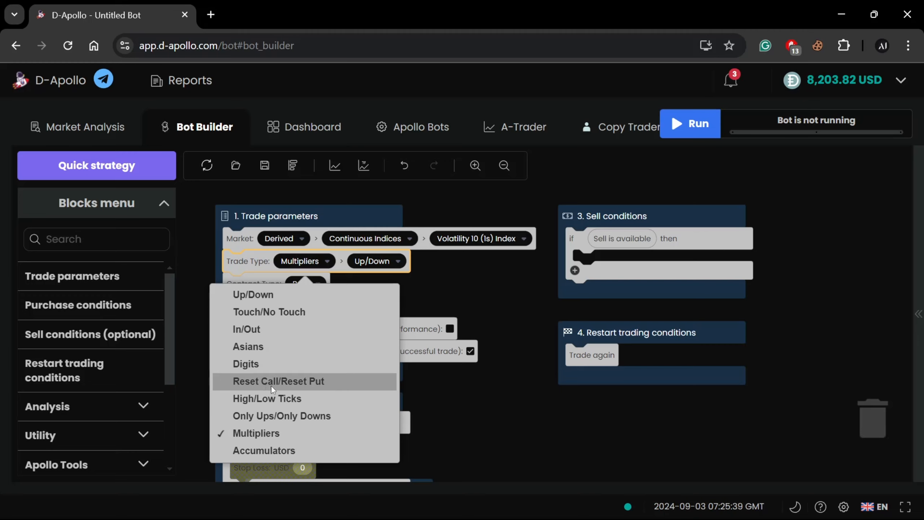
{"action": "left_click", "coordinate": [303, 363]}
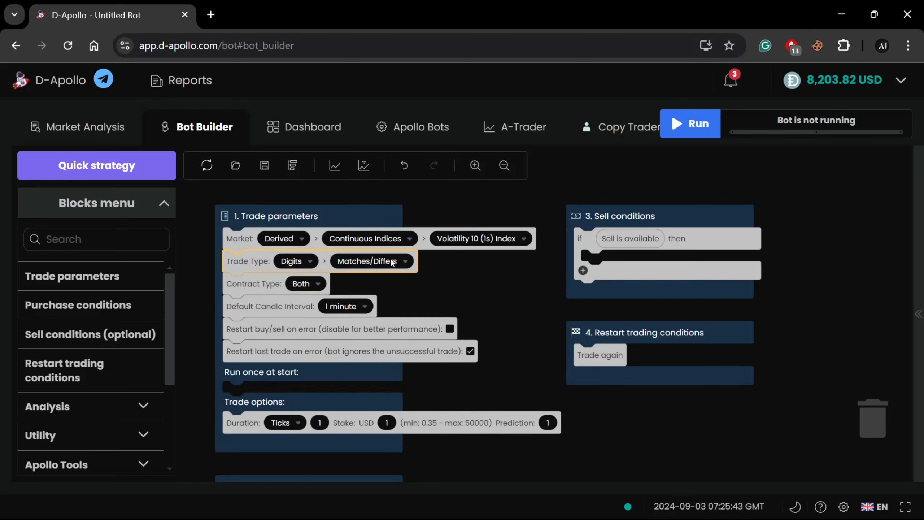
{"action": "left_click", "coordinate": [363, 264]}
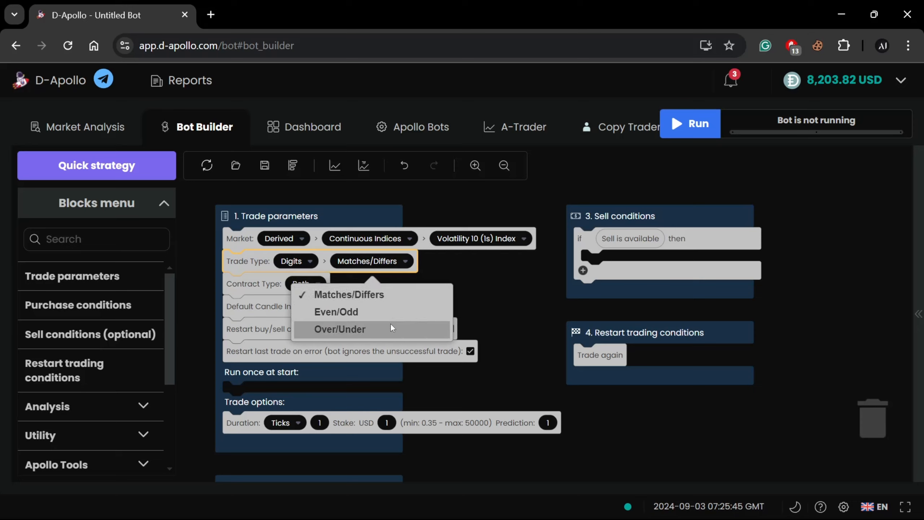
{"action": "left_click", "coordinate": [482, 276]}
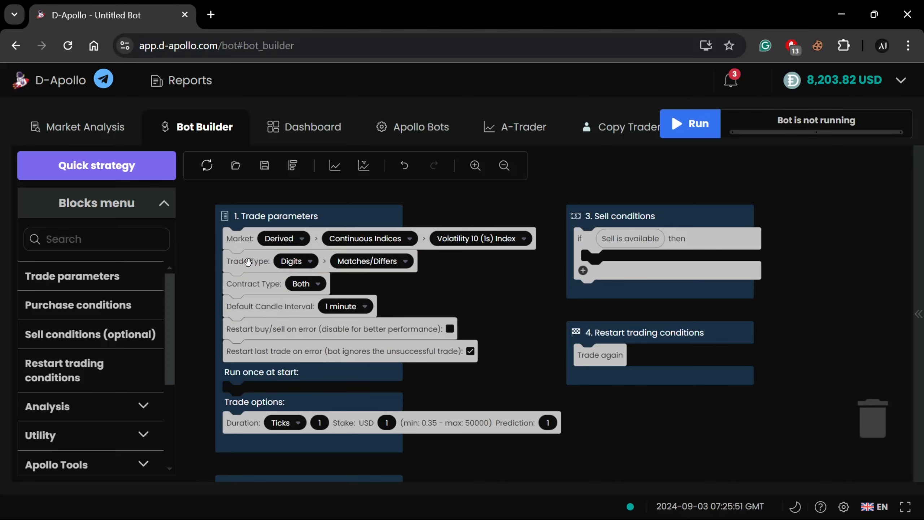
Set the trade type to Up/Down and review its variants, keeping Rise/Fall
{"action": "left_click", "coordinate": [298, 261]}
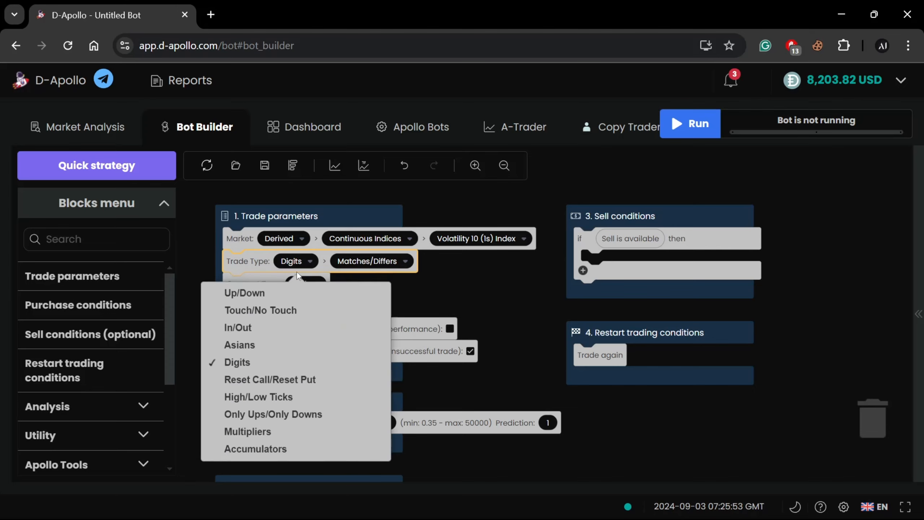
{"action": "left_click", "coordinate": [274, 294]}
{"action": "left_click", "coordinate": [369, 261]}
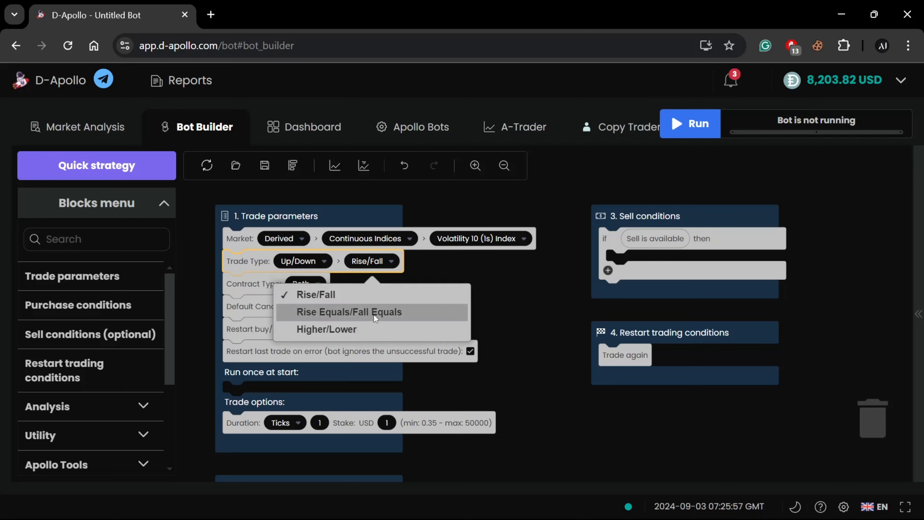
{"action": "left_click", "coordinate": [488, 290]}
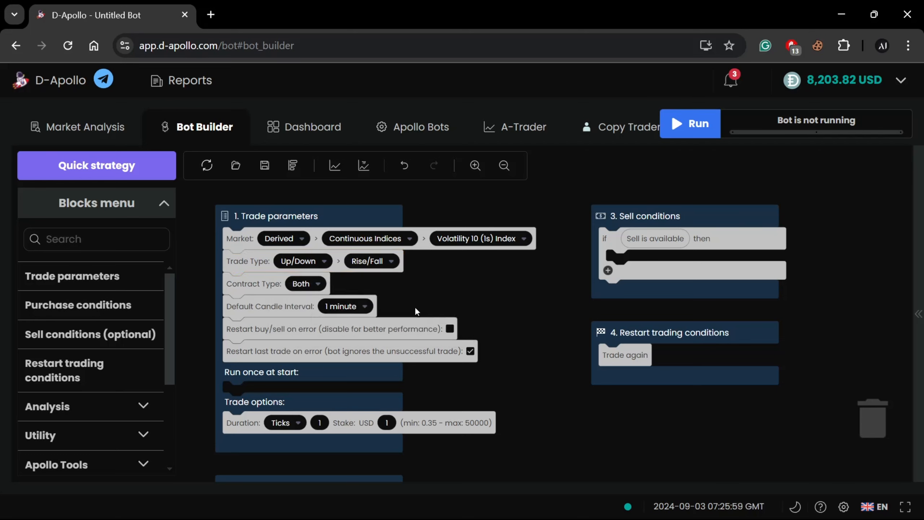
Try the Rise and Fall contract types in the trade parameters, then return the contract type to Both
{"action": "left_click_drag", "start_coordinate": [395, 277], "coordinate": [402, 256]}
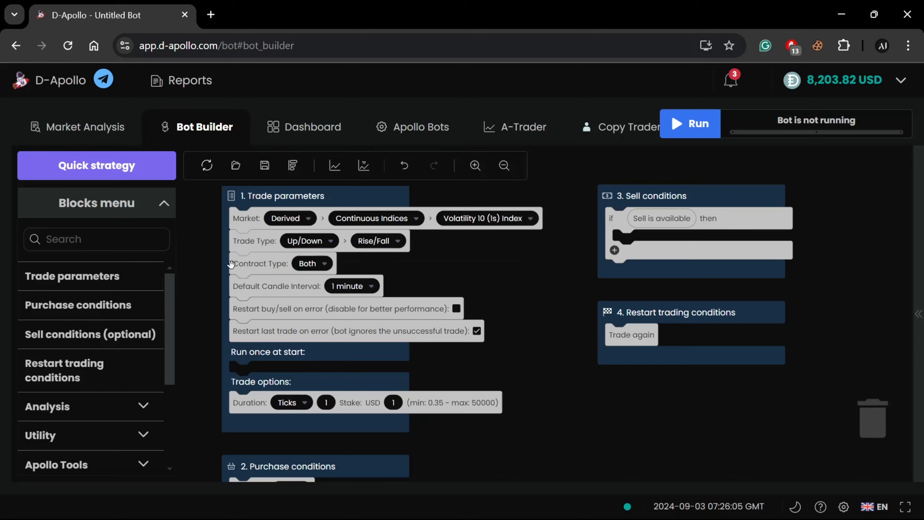
{"action": "left_click", "coordinate": [311, 264]}
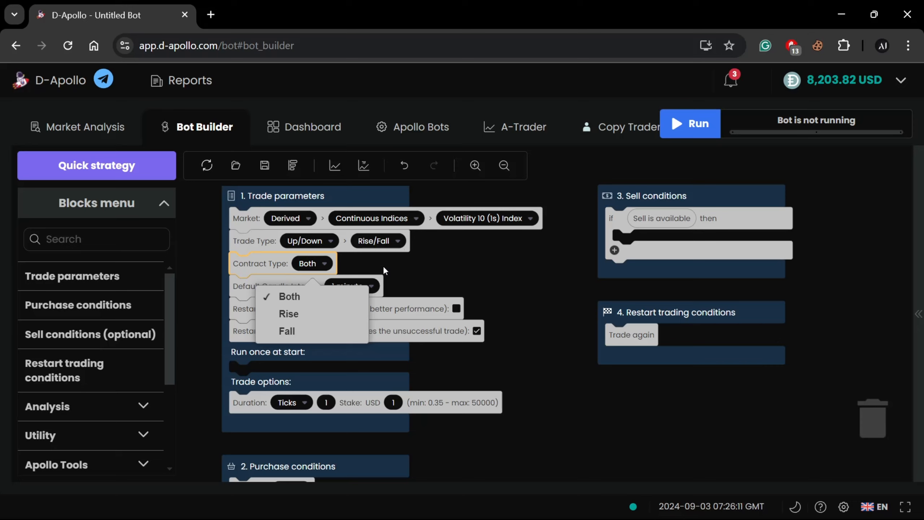
{"action": "left_click", "coordinate": [313, 313]}
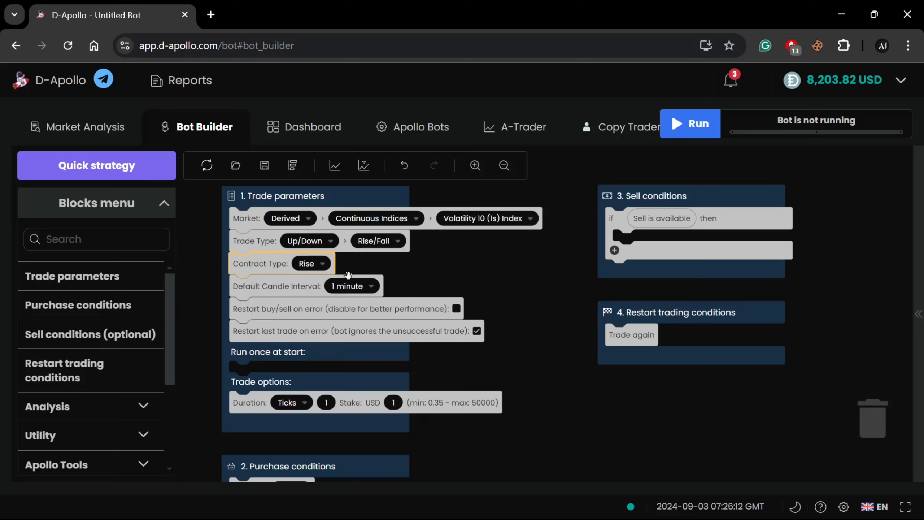
{"action": "left_click", "coordinate": [314, 265]}
{"action": "left_click", "coordinate": [298, 329]}
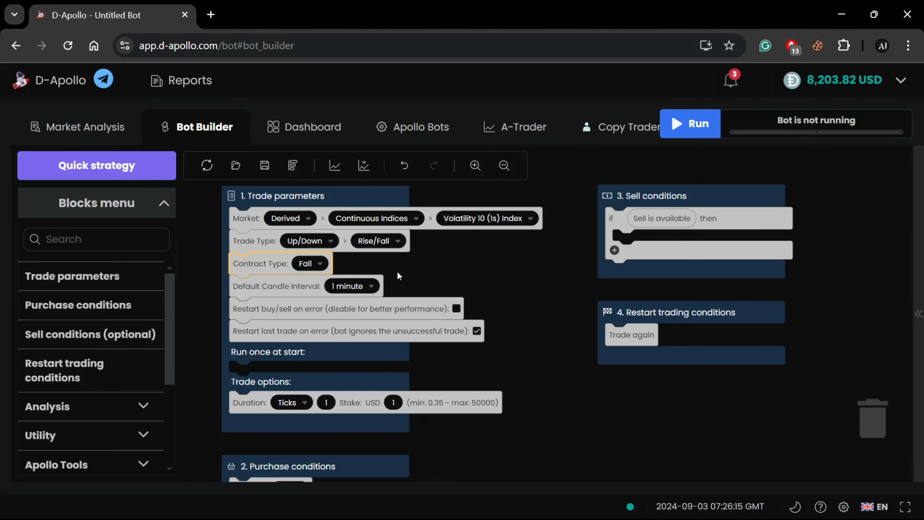
{"action": "left_click", "coordinate": [309, 263]}
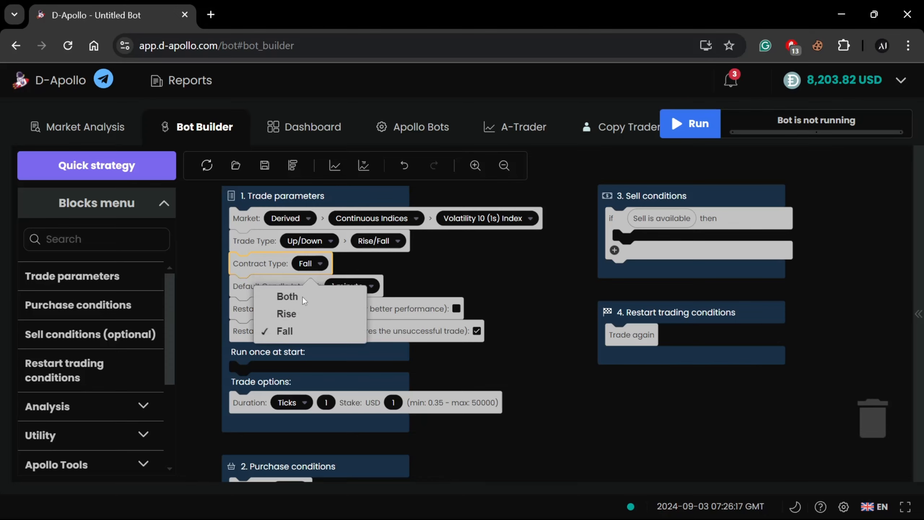
{"action": "left_click", "coordinate": [306, 298]}
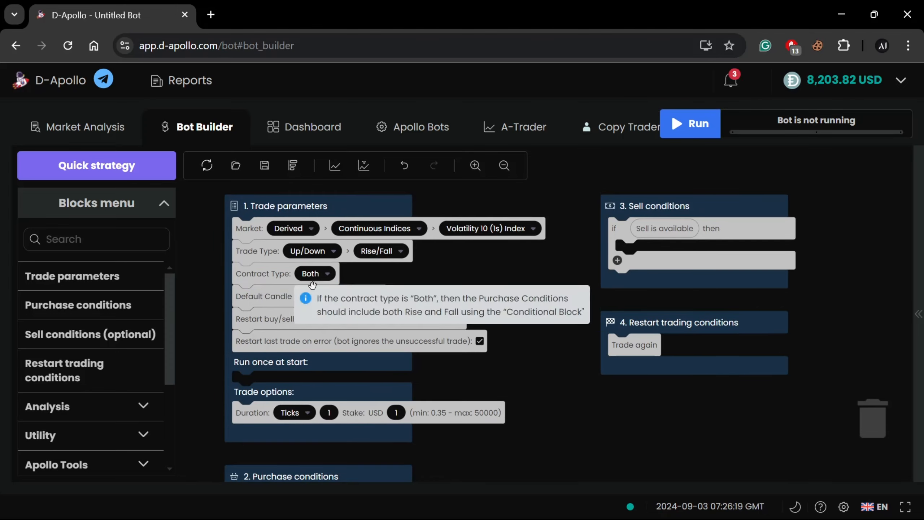
{"action": "left_click", "coordinate": [319, 275]}
{"action": "left_click", "coordinate": [318, 339]}
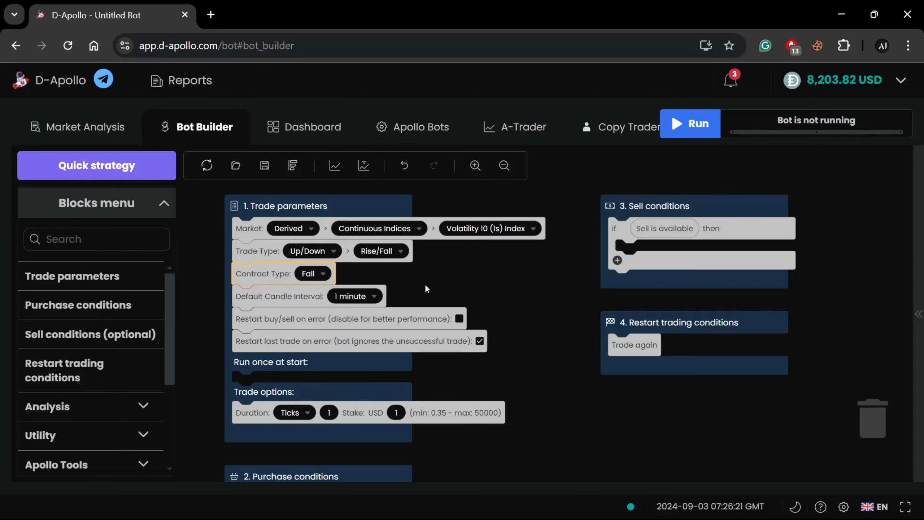
{"action": "left_click", "coordinate": [312, 277]}
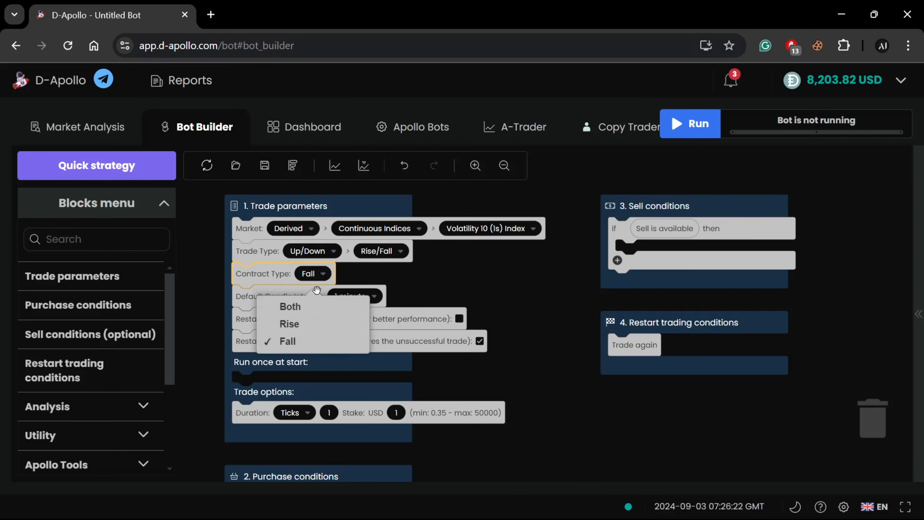
{"action": "left_click", "coordinate": [309, 307]}
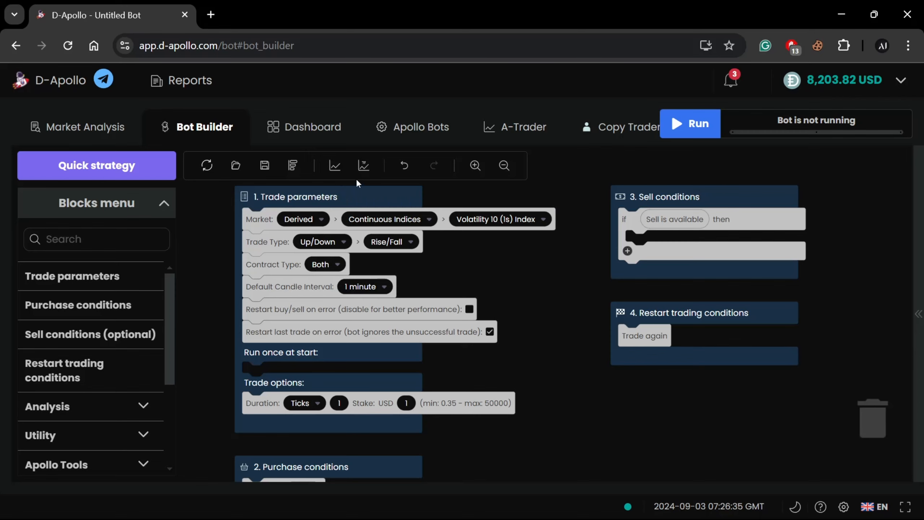
Open the price chart and set it to the Candle type with a 1-minute time interval
{"action": "left_click", "coordinate": [335, 165]}
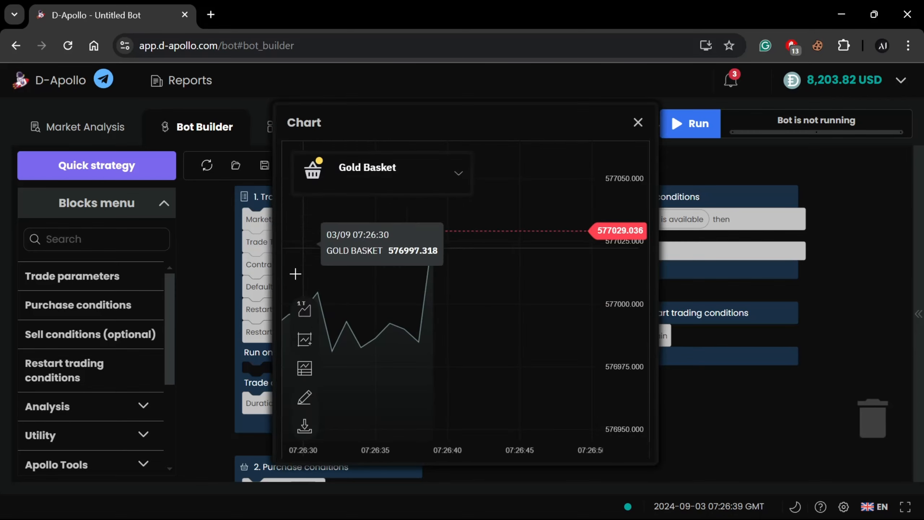
{"action": "left_click", "coordinate": [304, 311]}
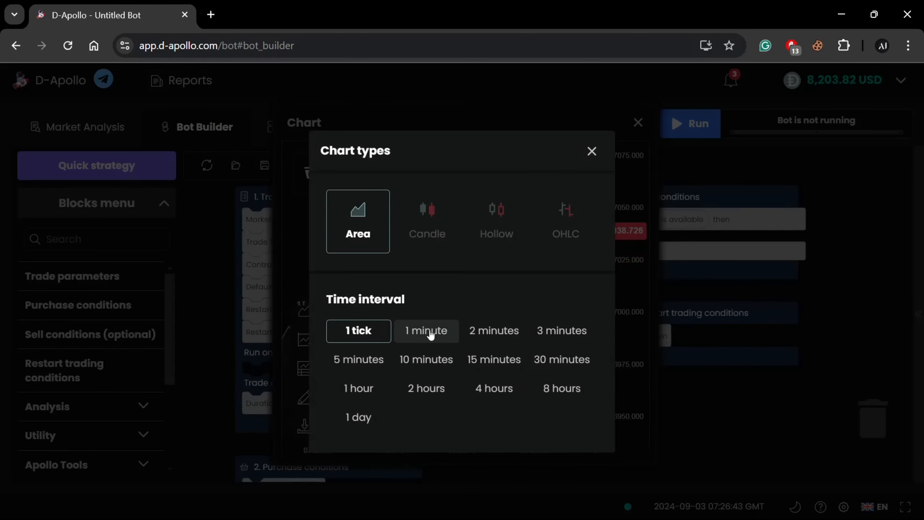
{"action": "left_click", "coordinate": [429, 334]}
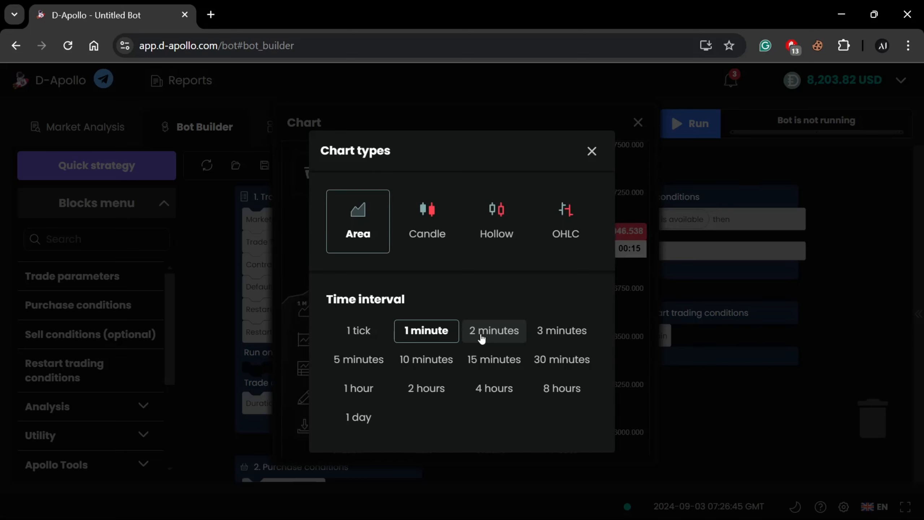
{"action": "left_click", "coordinate": [429, 226]}
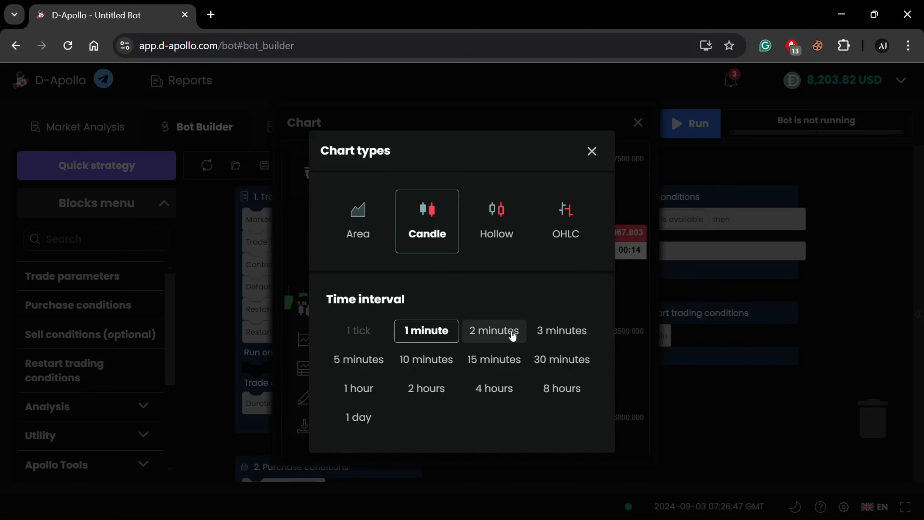
{"action": "left_click", "coordinate": [591, 150]}
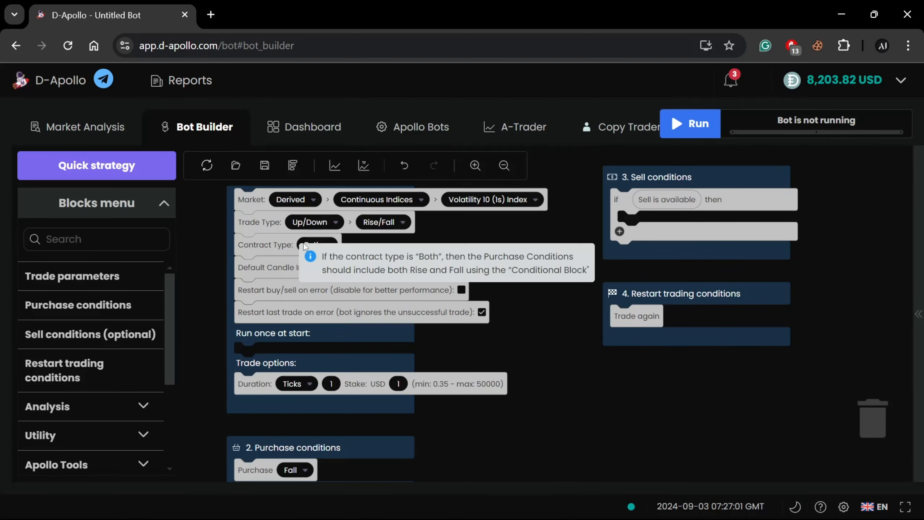
Review the default candle interval choices in the trade parameters, keeping 1 minute
{"action": "left_click_drag", "start_coordinate": [395, 242], "coordinate": [413, 253]}
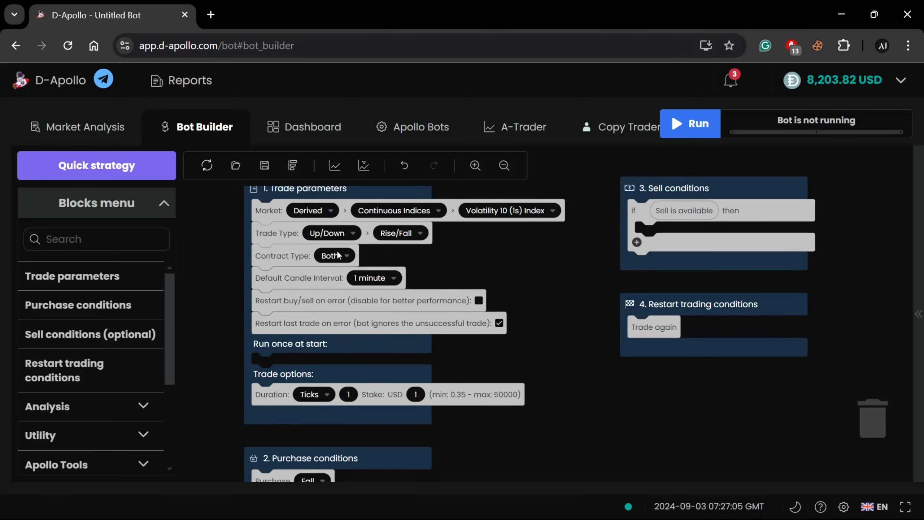
{"action": "left_click", "coordinate": [379, 282]}
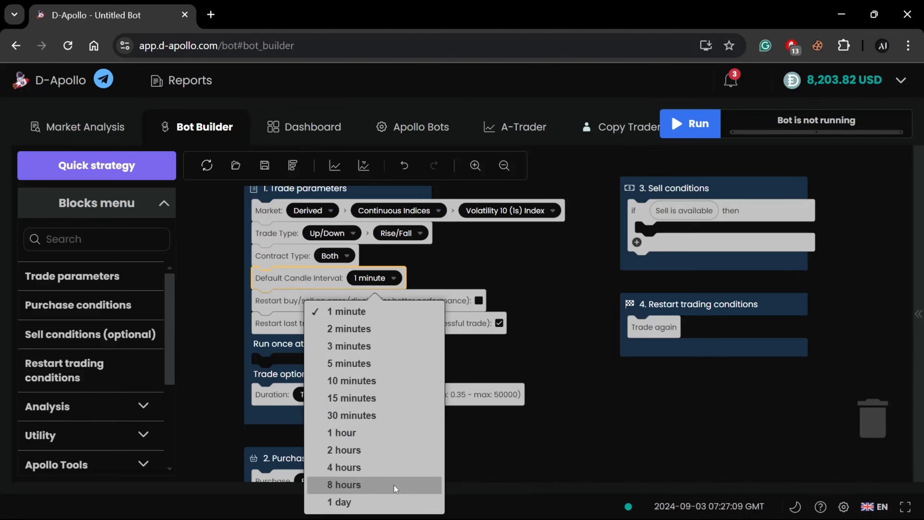
{"action": "left_click", "coordinate": [538, 470]}
Examine the two restart-on-error settings and the sections for start-up actions, trade options and purchase conditions
{"action": "scroll", "coordinate": [503, 405], "scroll_direction": "down", "scroll_amount": 2}
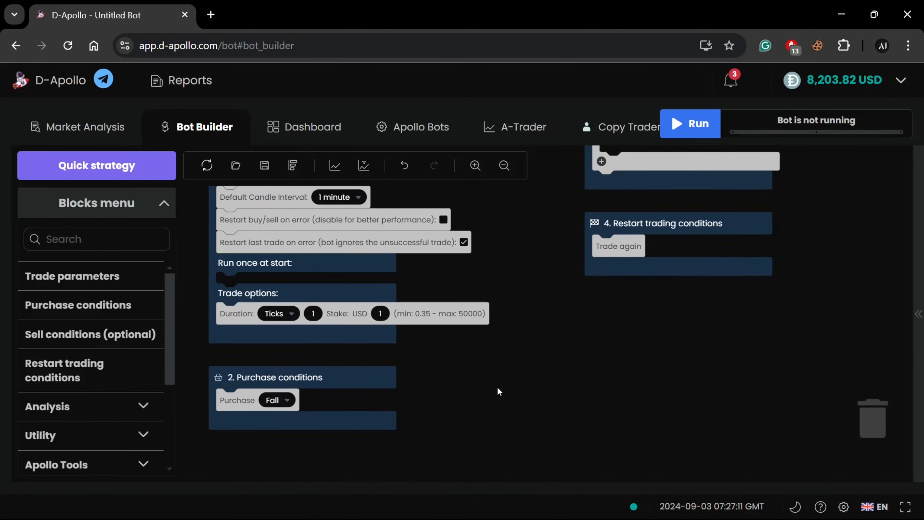
{"action": "left_click_drag", "start_coordinate": [525, 402], "coordinate": [536, 410]}
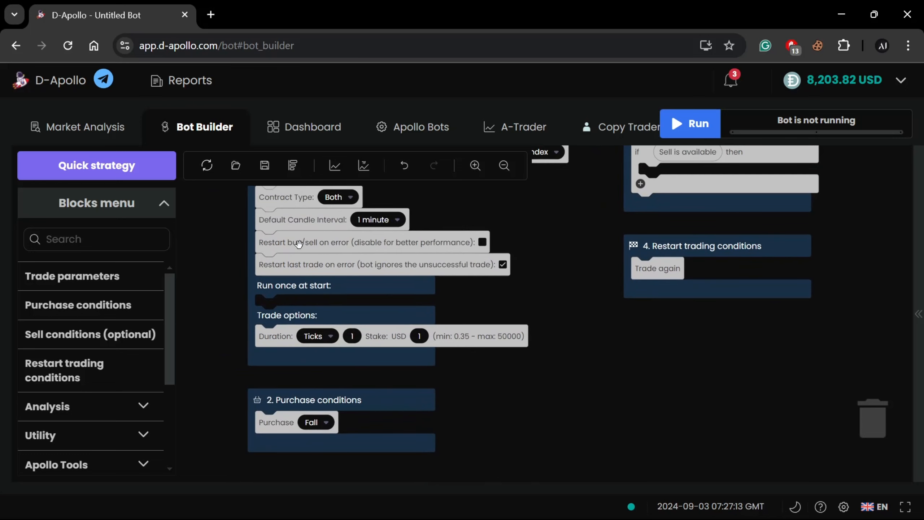
{"action": "left_click", "coordinate": [315, 244]}
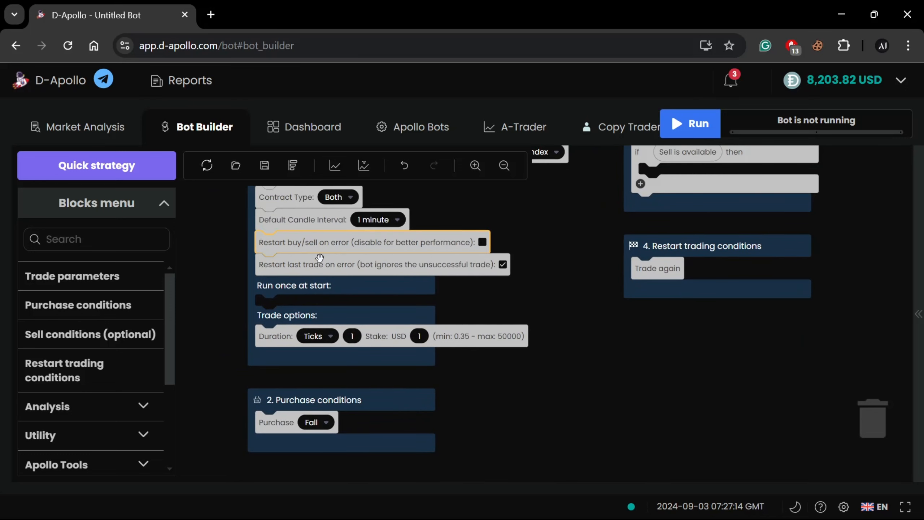
{"action": "left_click", "coordinate": [308, 267]}
{"action": "left_click_drag", "start_coordinate": [472, 300], "coordinate": [520, 330]}
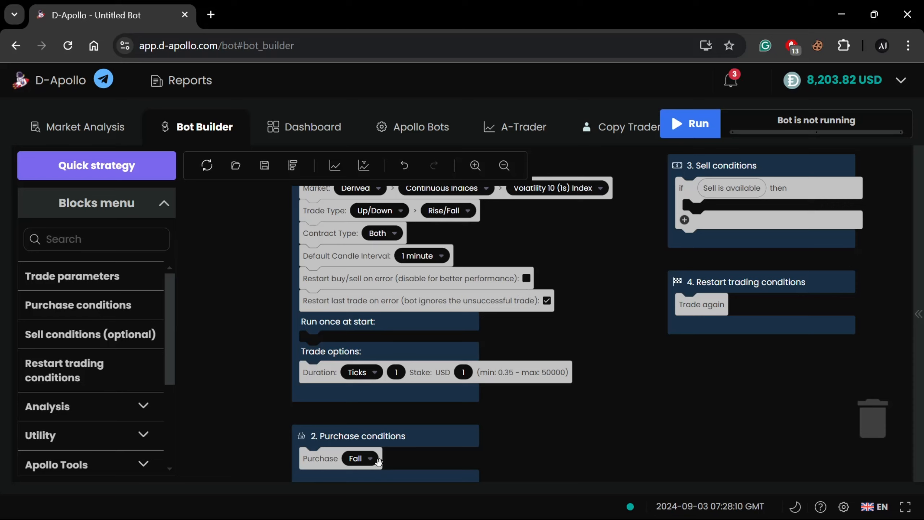
{"action": "left_click_drag", "start_coordinate": [611, 395], "coordinate": [567, 330]}
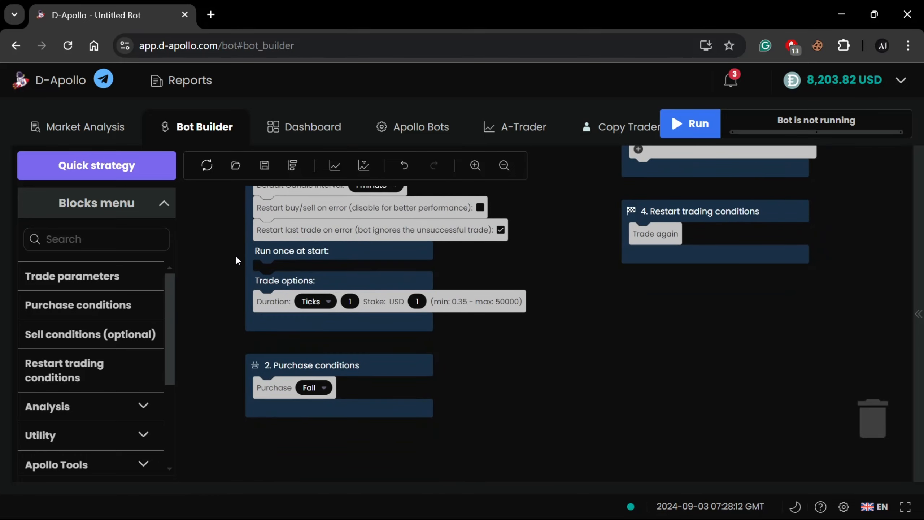
{"action": "mouse_move", "coordinate": [316, 278]}
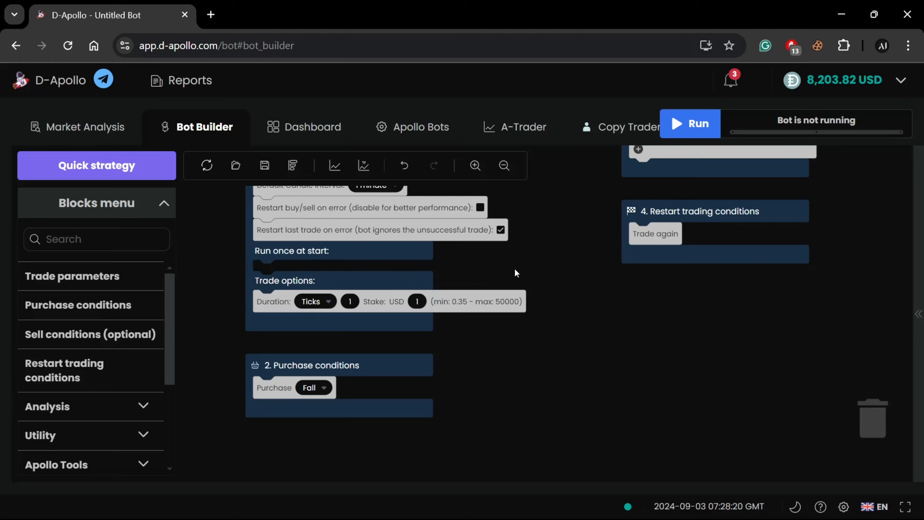
Set the trade type to Digits with Matches/Differs and check the prediction field in the trade options
{"action": "scroll", "coordinate": [573, 251], "scroll_direction": "up", "scroll_amount": 3}
{"action": "left_click", "coordinate": [344, 250]}
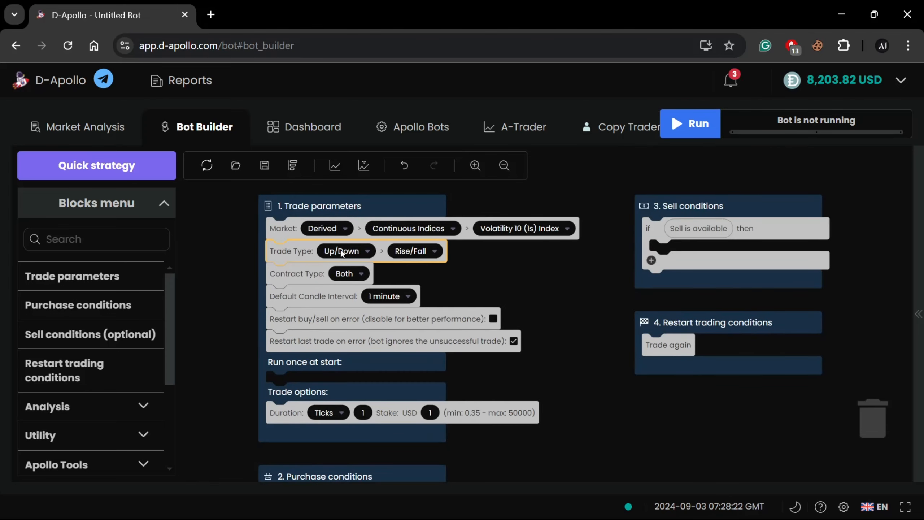
{"action": "left_click", "coordinate": [309, 348]}
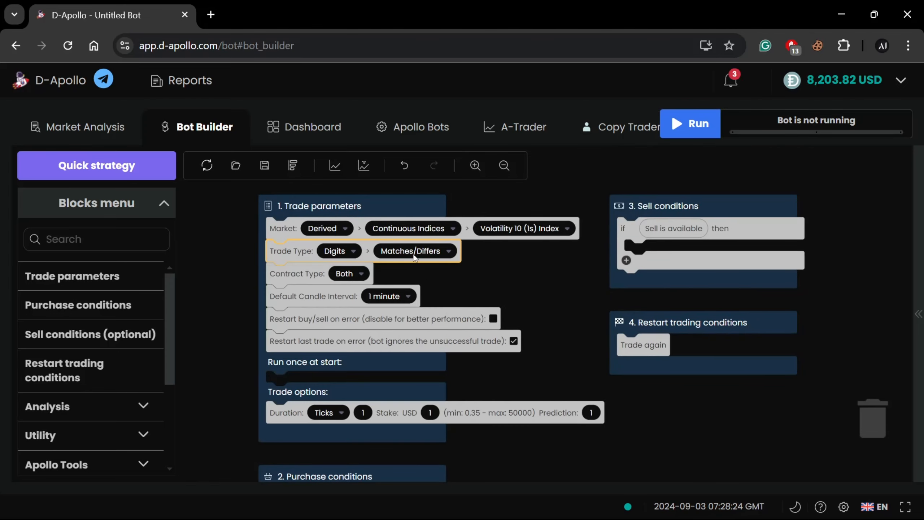
{"action": "scroll", "coordinate": [532, 303], "scroll_direction": "down", "scroll_amount": 3}
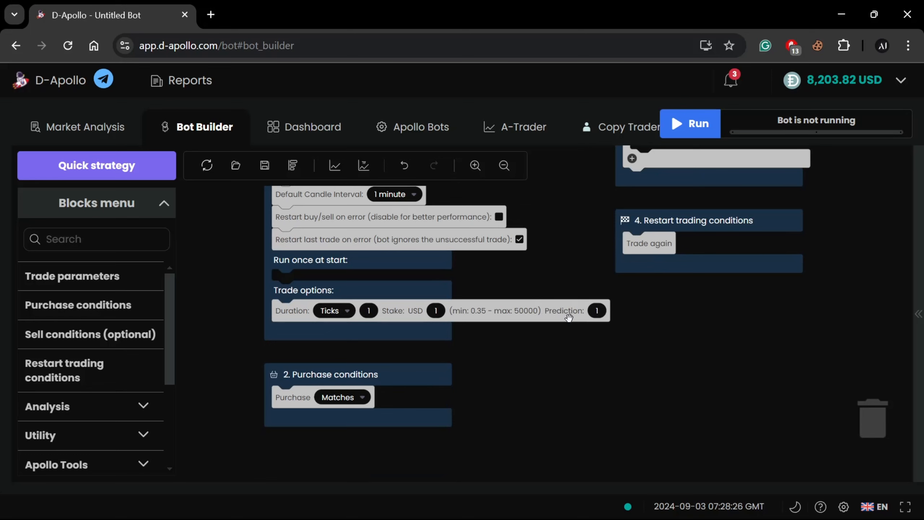
{"action": "left_click_drag", "start_coordinate": [561, 219], "coordinate": [571, 319]}
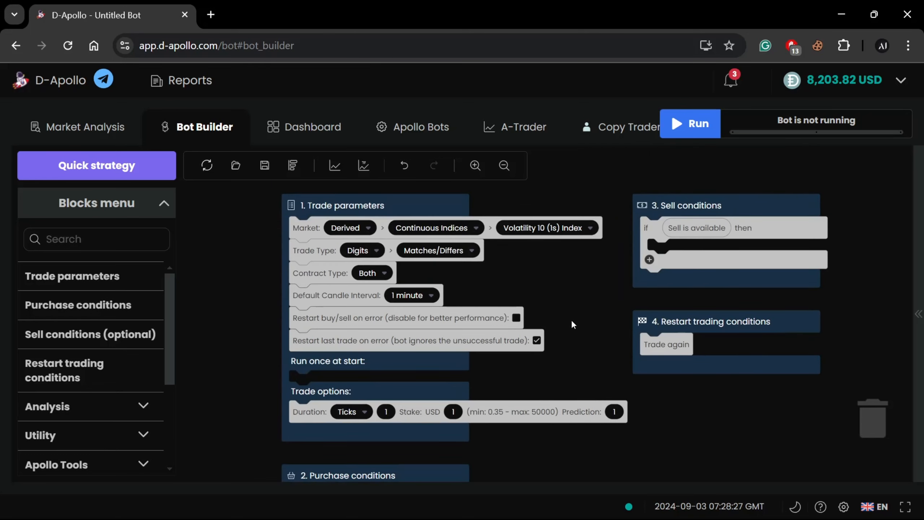
Switch the Digits variant to Even/Odd to compare its trade options, then set it to Over/Under
{"action": "left_click", "coordinate": [445, 252]}
{"action": "left_click", "coordinate": [446, 302]}
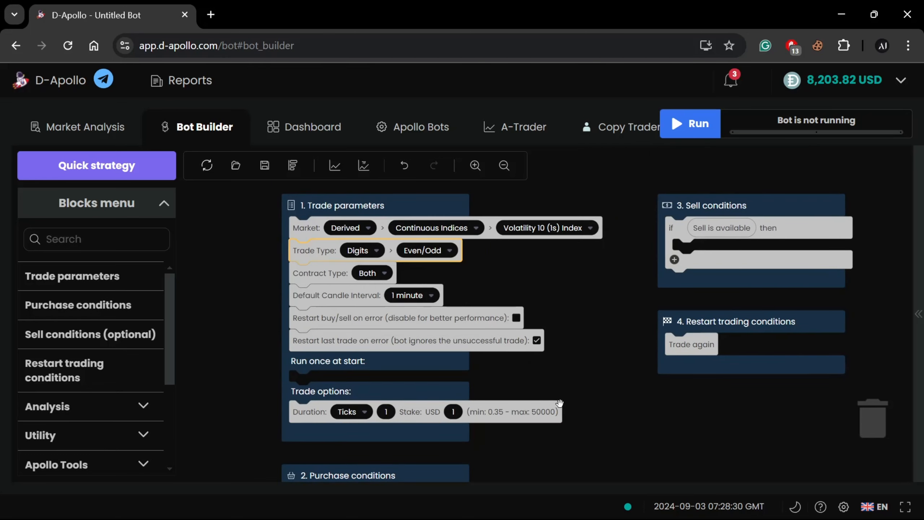
{"action": "left_click", "coordinate": [436, 257]}
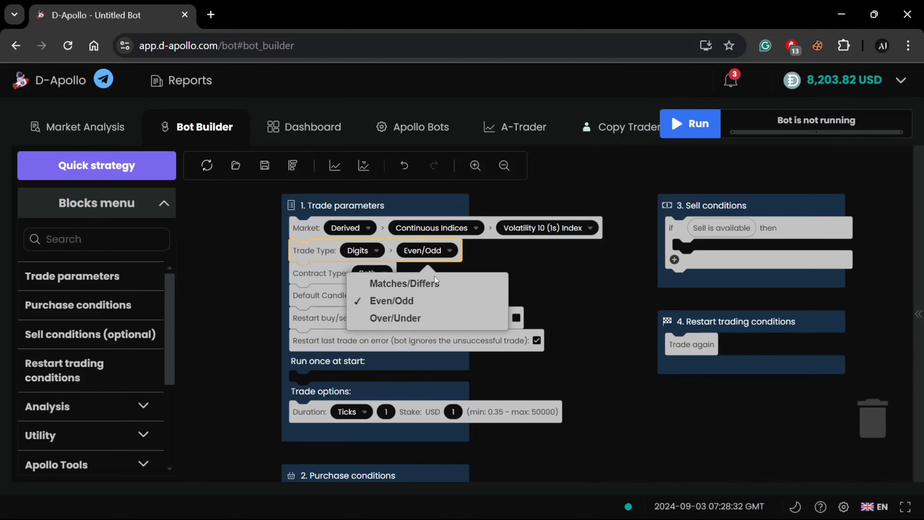
{"action": "left_click", "coordinate": [439, 314]}
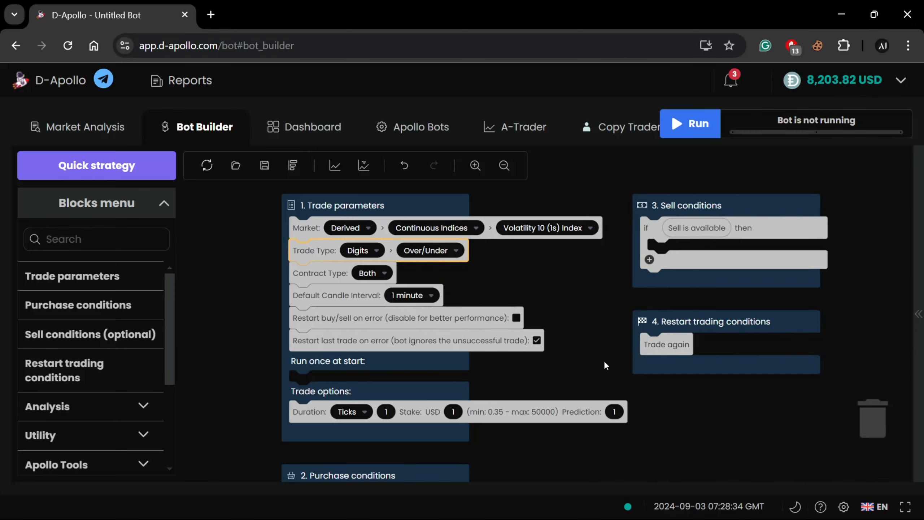
Set the prediction for the Over/Under trade to 3 in the trade options
{"action": "left_click_drag", "start_coordinate": [604, 360], "coordinate": [599, 301]}
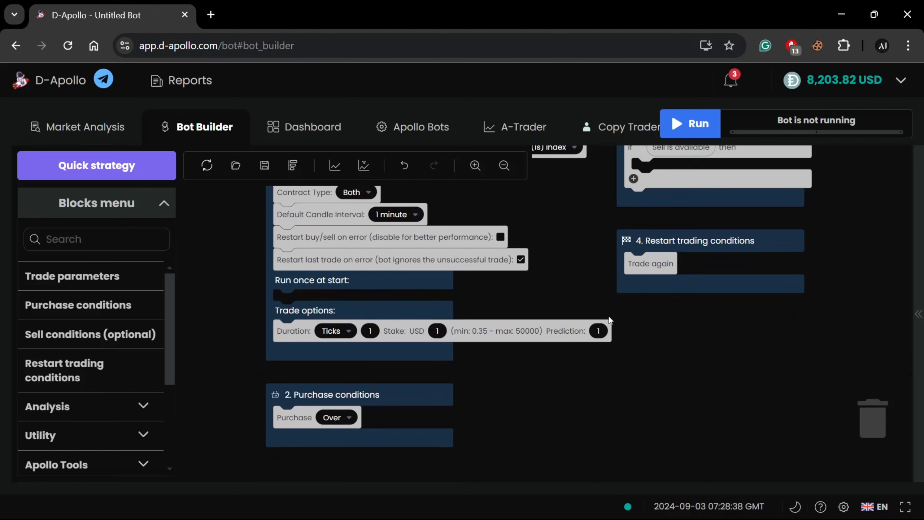
{"action": "left_click", "coordinate": [599, 331]}
{"action": "left_click", "coordinate": [598, 331]}
{"action": "left_click", "coordinate": [599, 331]}
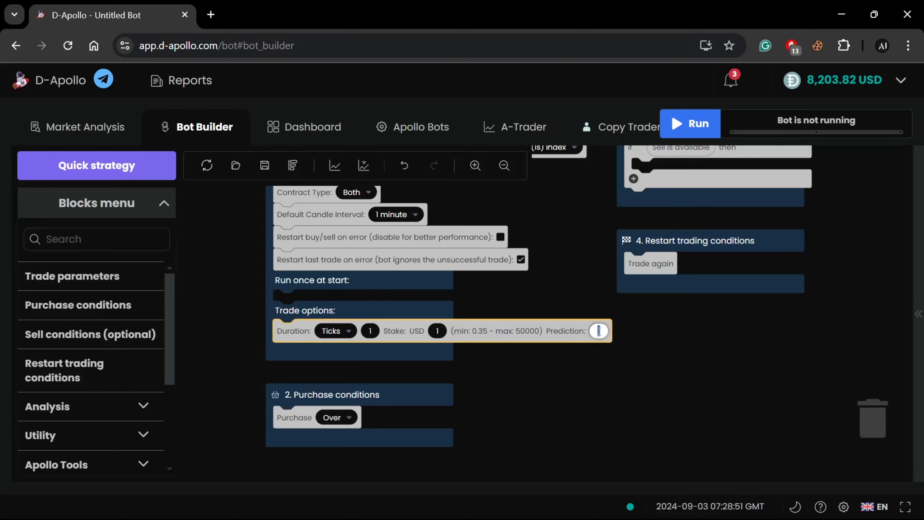
{"action": "left_click", "coordinate": [683, 342]}
{"action": "left_click", "coordinate": [598, 330]}
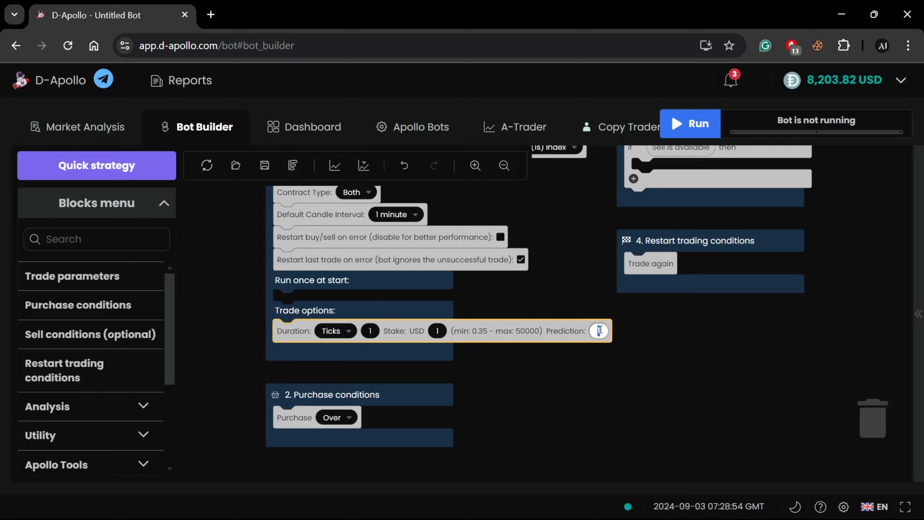
{"action": "type", "text": "2"}
{"action": "key", "text": "BackSpace"}
{"action": "type", "text": "3"}
{"action": "left_click", "coordinate": [631, 340]}
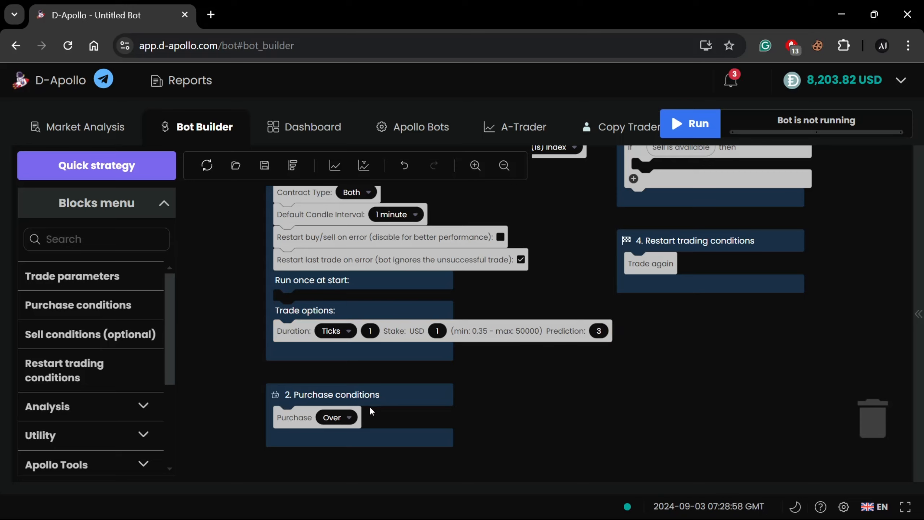
Set the purchase condition to Under and change the prediction in the trade options to 5
{"action": "left_click", "coordinate": [348, 419]}
{"action": "left_click", "coordinate": [348, 465]}
{"action": "left_click", "coordinate": [596, 331]}
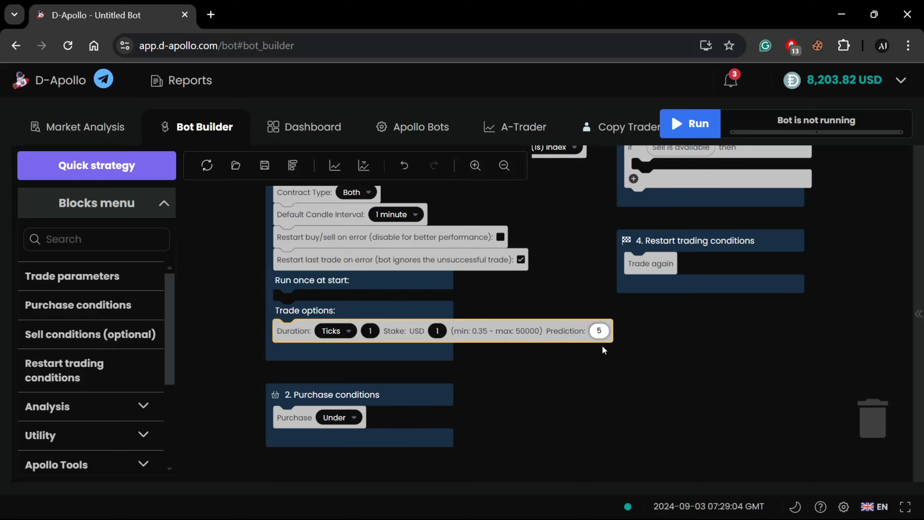
Run the bot for one contract with the Under purchase and prediction 5, and check its entry and exit spots
{"action": "key", "text": "Return"}
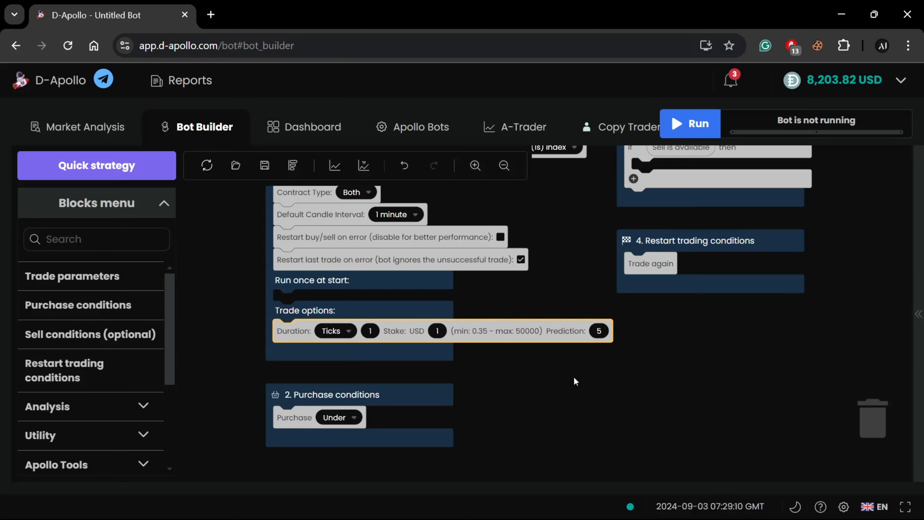
{"action": "left_click_drag", "start_coordinate": [574, 378], "coordinate": [576, 392]}
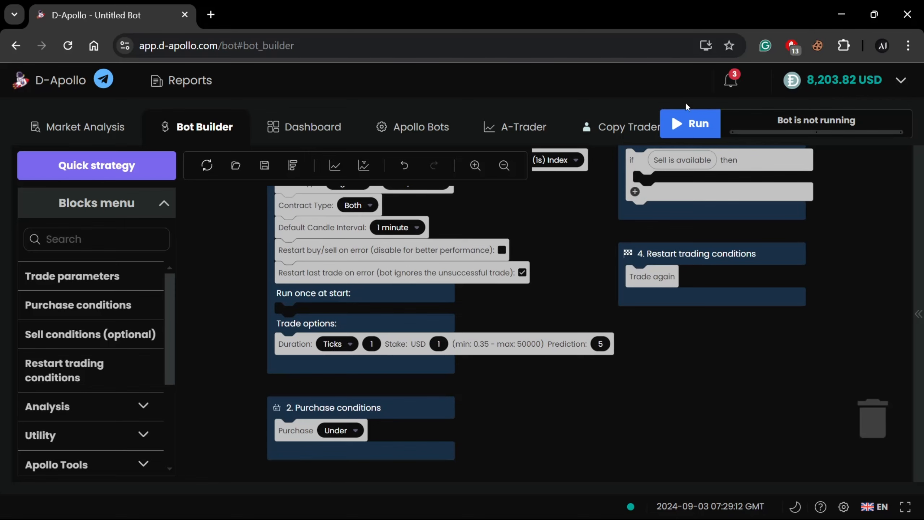
{"action": "left_click", "coordinate": [689, 121]}
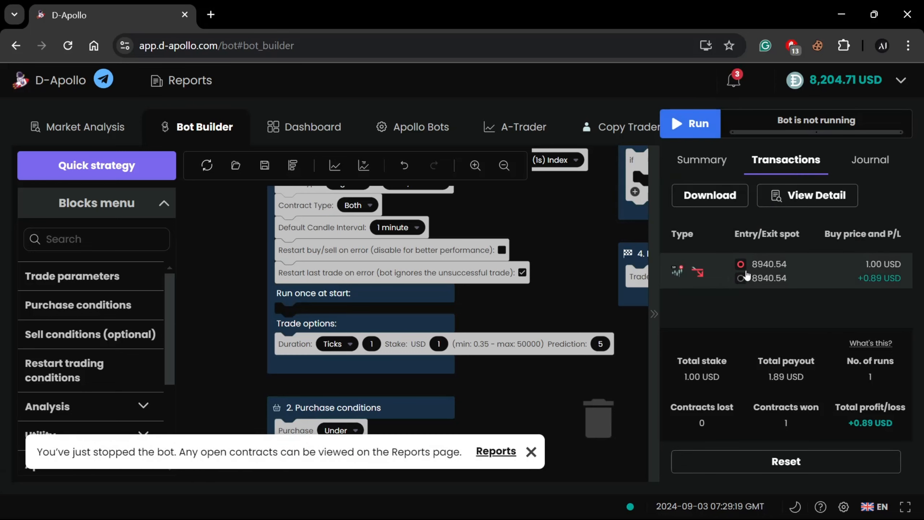
{"action": "mouse_move", "coordinate": [756, 275]}
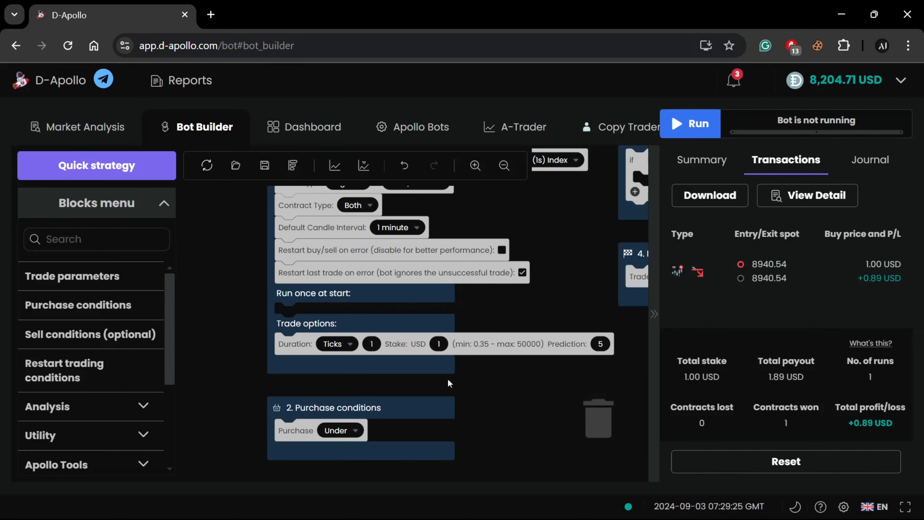
Reset the bot's transaction records and statistics, and collapse the run results
{"action": "scroll", "coordinate": [513, 385], "scroll_direction": "down", "scroll_amount": 3}
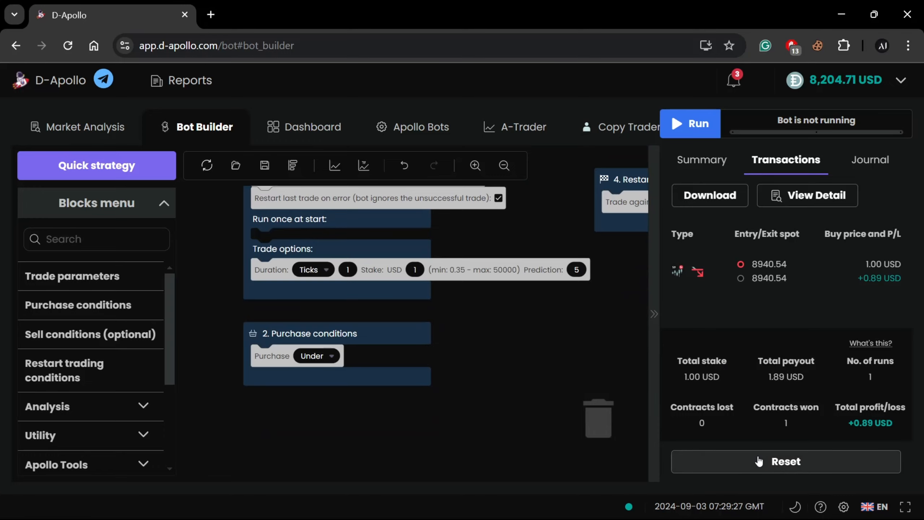
{"action": "left_click", "coordinate": [741, 461]}
{"action": "left_click", "coordinate": [593, 316]}
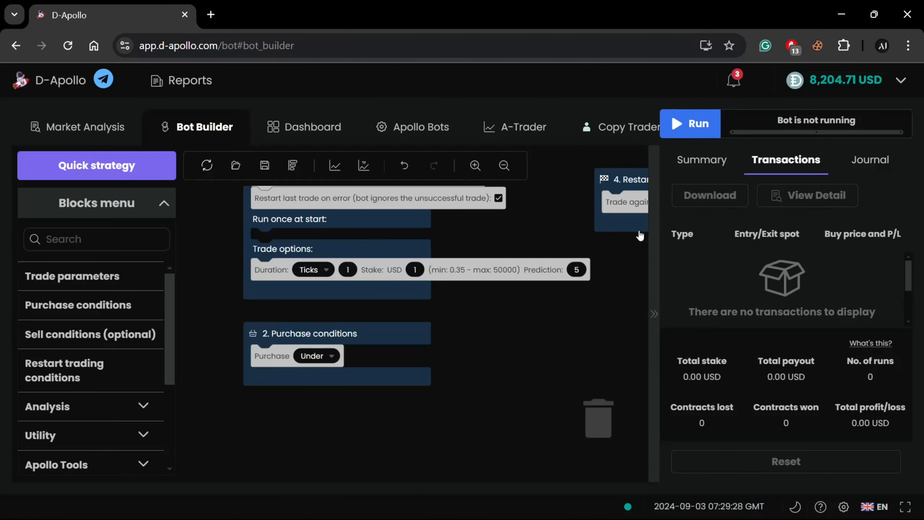
{"action": "left_click", "coordinate": [659, 242]}
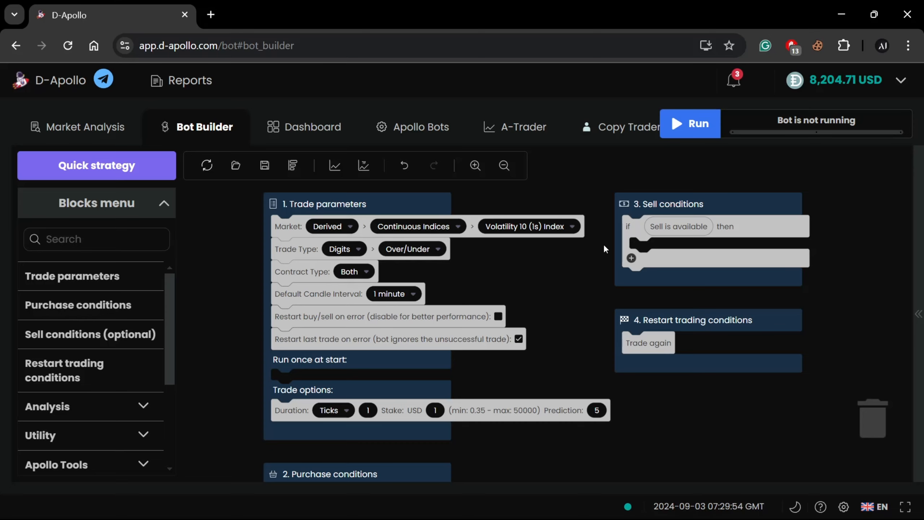
Review the Over/Under trade blocks and set the purchase condition to Over
{"action": "scroll", "coordinate": [472, 302], "scroll_direction": "down", "scroll_amount": 5}
{"action": "scroll", "coordinate": [513, 320], "scroll_direction": "up", "scroll_amount": 1}
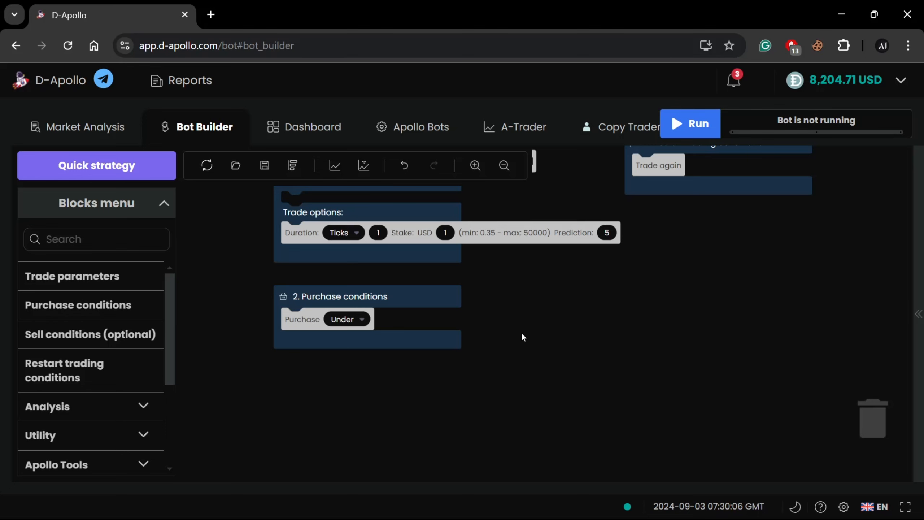
{"action": "scroll", "coordinate": [523, 307], "scroll_direction": "up", "scroll_amount": 5}
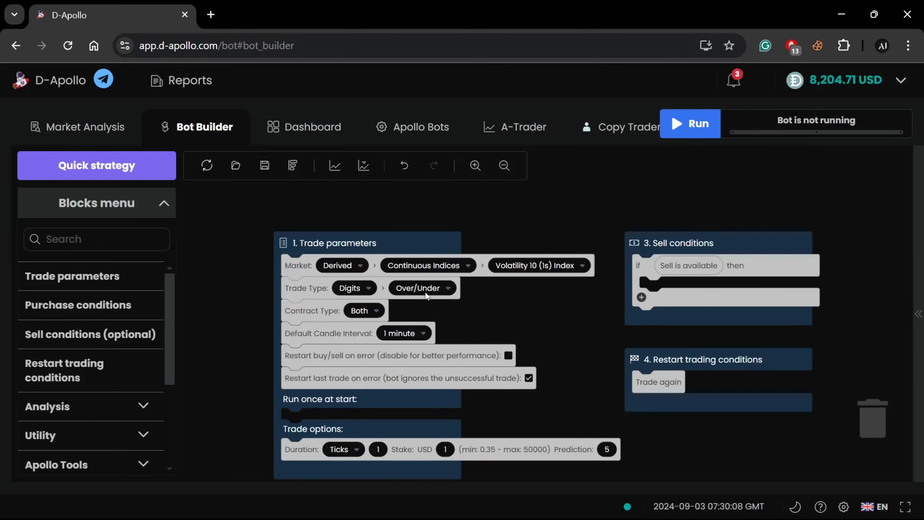
{"action": "scroll", "coordinate": [458, 310], "scroll_direction": "down", "scroll_amount": 2}
{"action": "scroll", "coordinate": [538, 473], "scroll_direction": "down", "scroll_amount": 2}
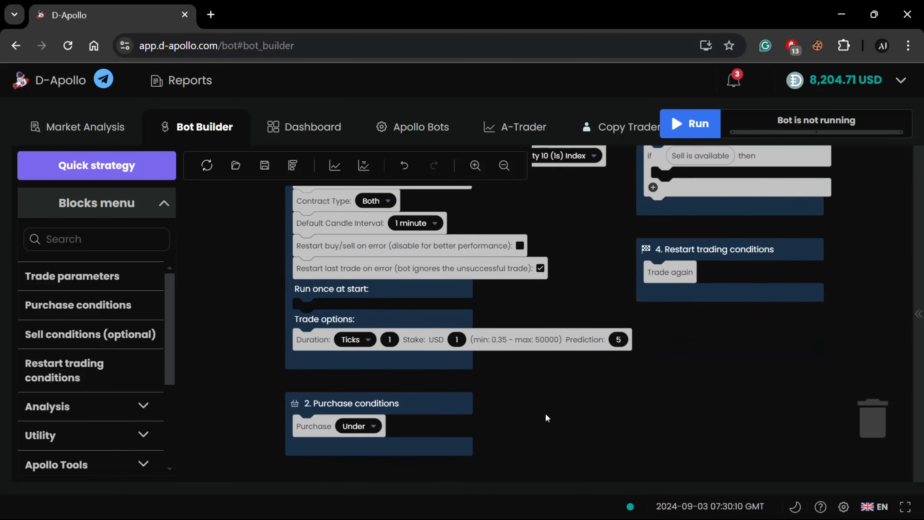
{"action": "left_click", "coordinate": [364, 382]}
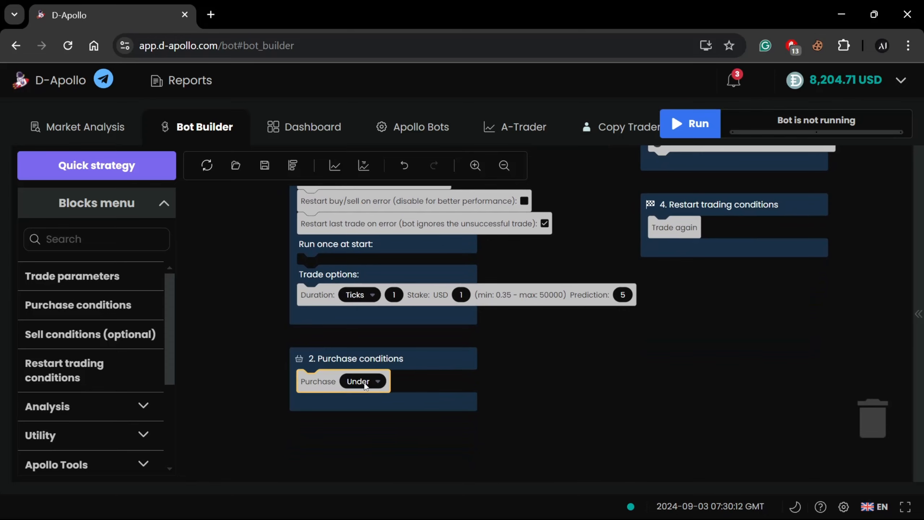
{"action": "left_click", "coordinate": [374, 409]}
Change the trade type in the trade parameters from Digits to Touch/No Touch
{"action": "scroll", "coordinate": [551, 383], "scroll_direction": "up", "scroll_amount": 1}
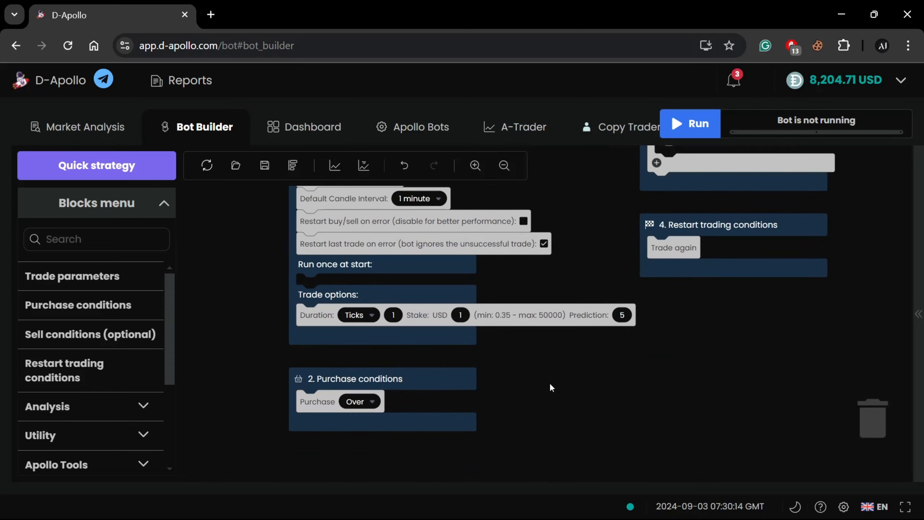
{"action": "scroll", "coordinate": [580, 288], "scroll_direction": "up", "scroll_amount": 3}
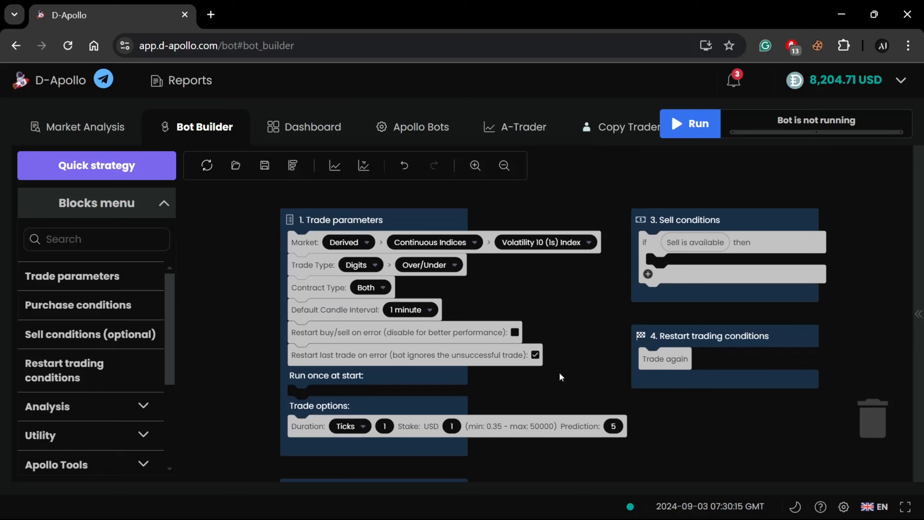
{"action": "left_click", "coordinate": [429, 265]}
{"action": "left_click", "coordinate": [360, 265]}
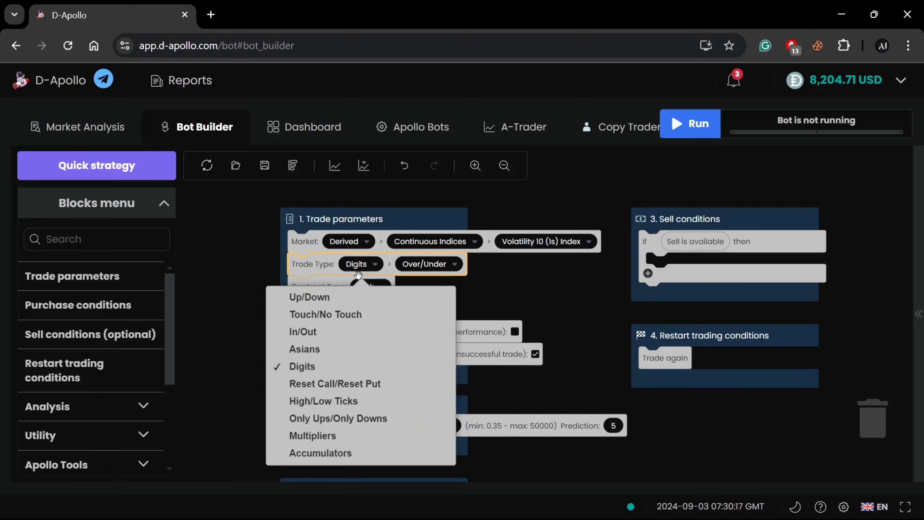
{"action": "left_click", "coordinate": [336, 315]}
Switch the purchase condition to No Touch to compare the choices, and set it back to Touch
{"action": "scroll", "coordinate": [467, 308], "scroll_direction": "down", "scroll_amount": 4}
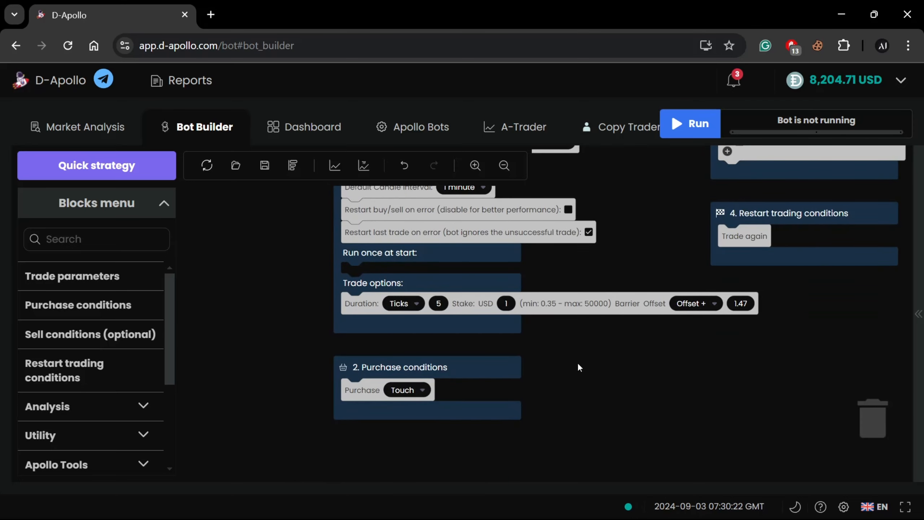
{"action": "left_click", "coordinate": [411, 396]}
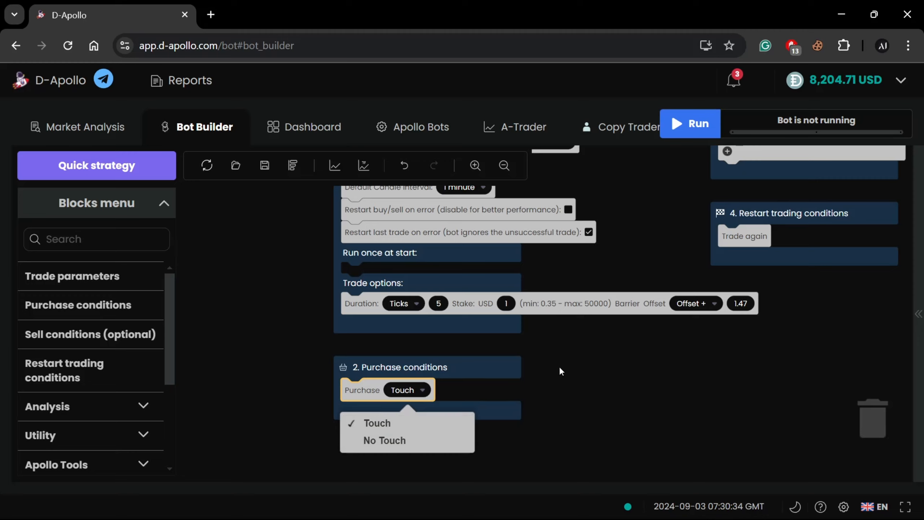
{"action": "left_click", "coordinate": [436, 440]}
{"action": "left_click_drag", "start_coordinate": [576, 360], "coordinate": [557, 389]}
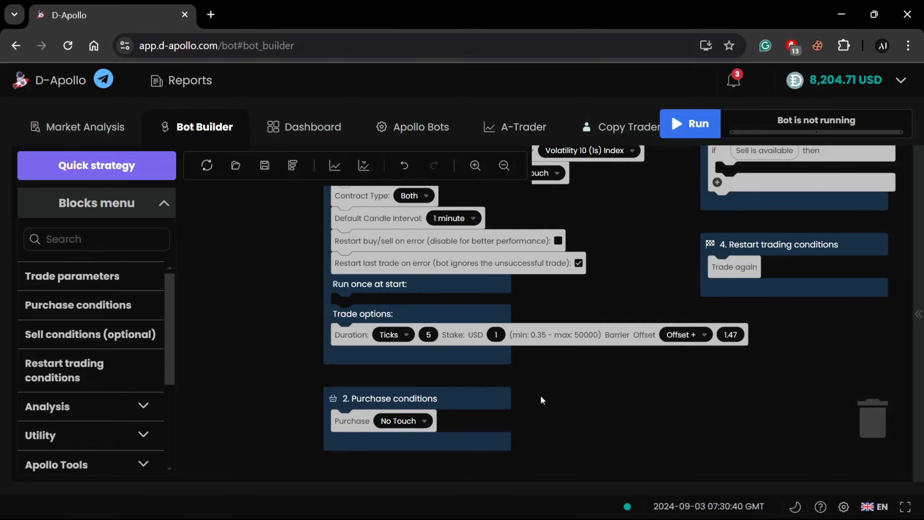
{"action": "left_click_drag", "start_coordinate": [576, 374], "coordinate": [509, 370]}
{"action": "left_click", "coordinate": [340, 421]}
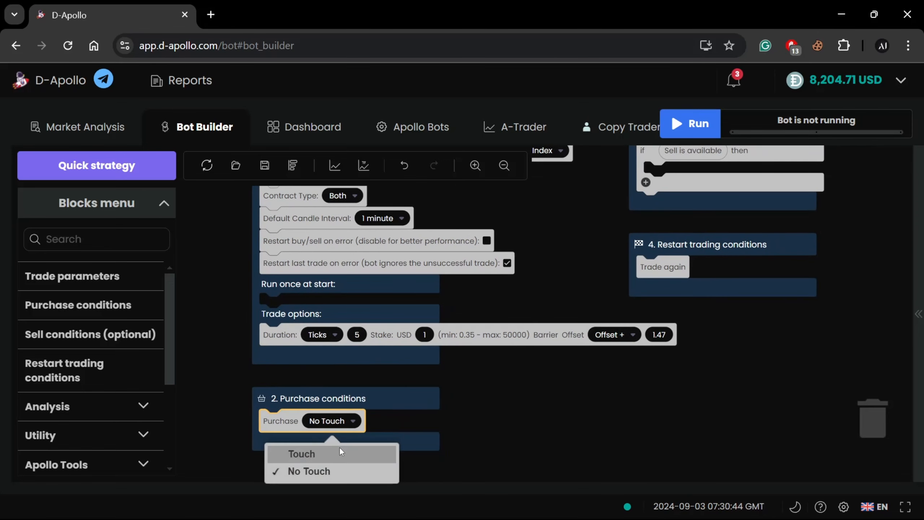
{"action": "left_click", "coordinate": [339, 448]}
Set the trade type in the trade parameters to Up/Down with the Rise/Fall variant
{"action": "left_click_drag", "start_coordinate": [531, 381], "coordinate": [540, 464]}
{"action": "left_click", "coordinate": [338, 256]}
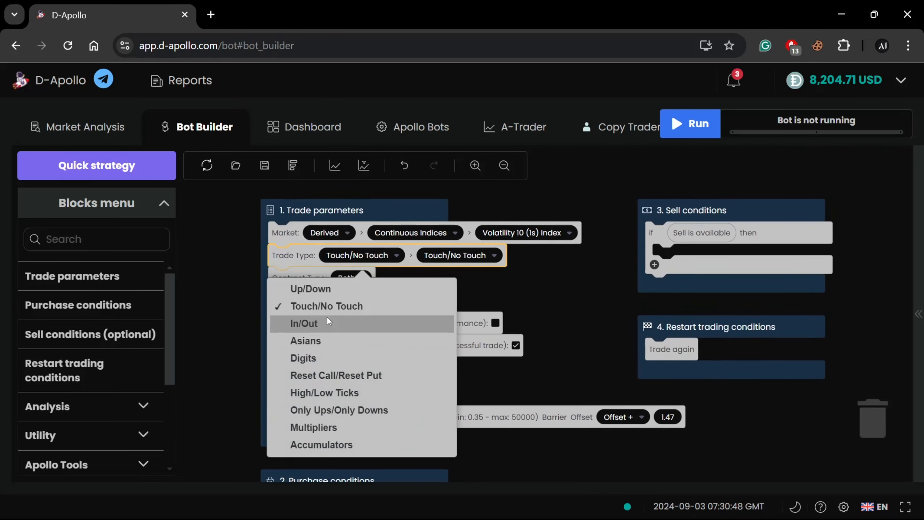
{"action": "left_click", "coordinate": [327, 288]}
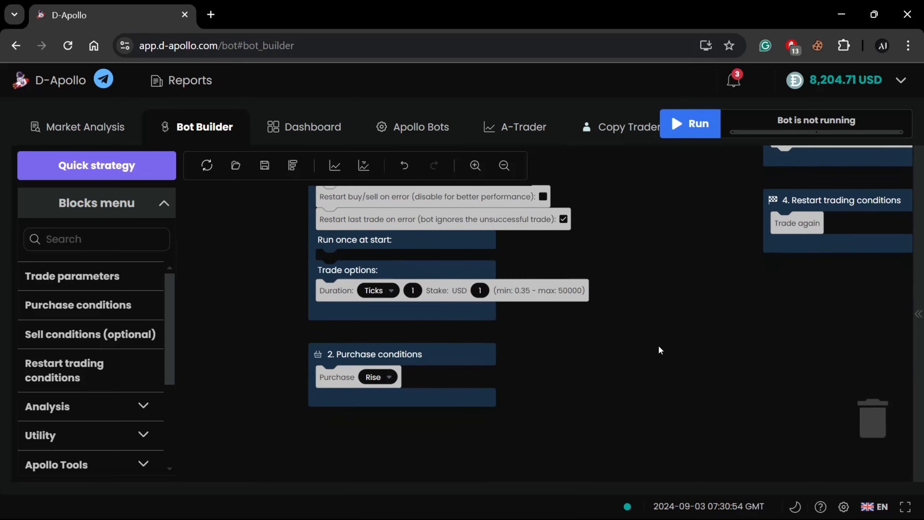
Run the bot for one contract with the Rise purchase, stop it and dismiss the notification
{"action": "left_click", "coordinate": [709, 131]}
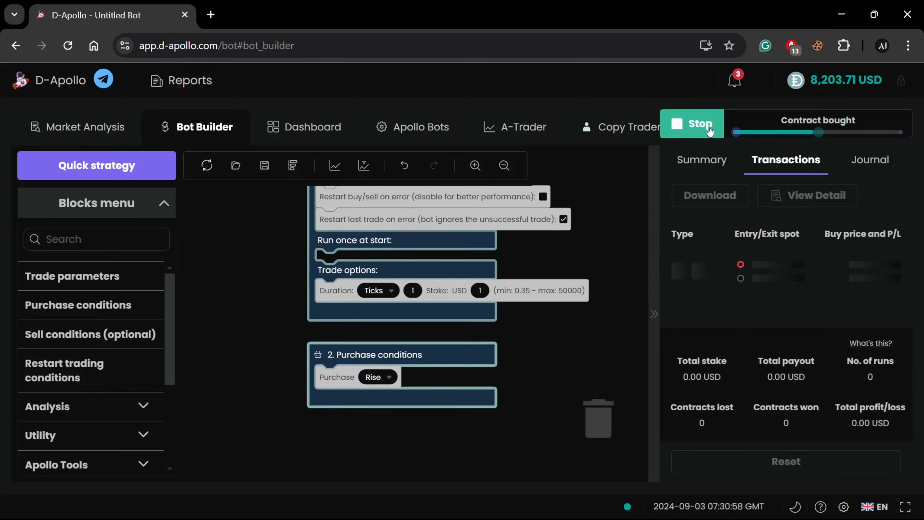
{"action": "left_click", "coordinate": [708, 129]}
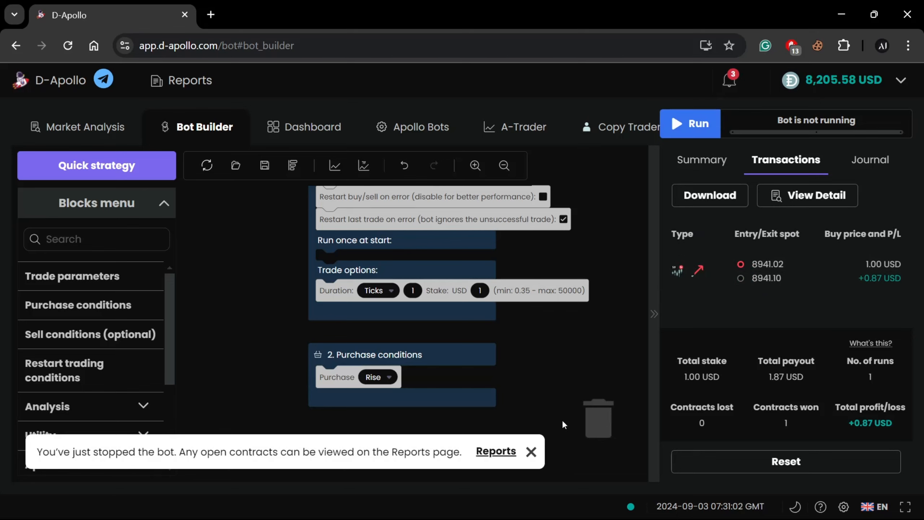
{"action": "left_click", "coordinate": [530, 451]}
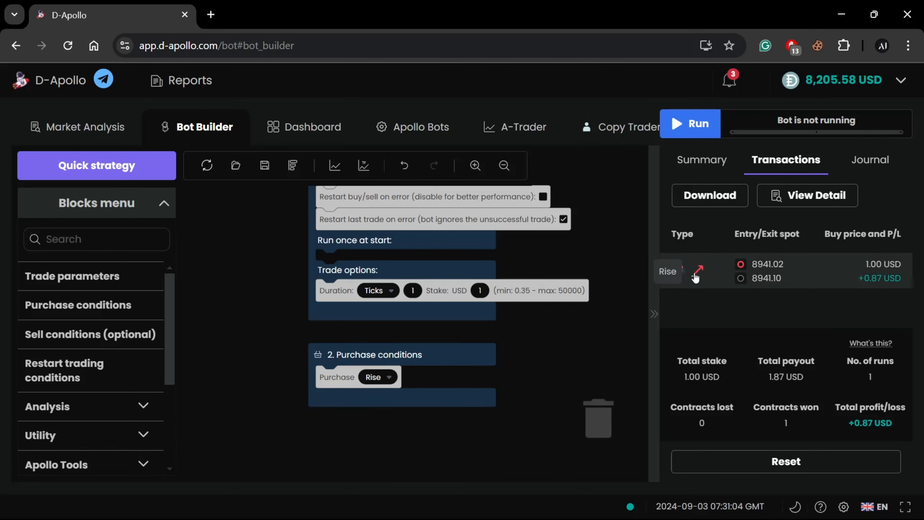
Set the purchase condition to Fall and run the bot for one contract before stopping it
{"action": "left_click", "coordinate": [375, 377]}
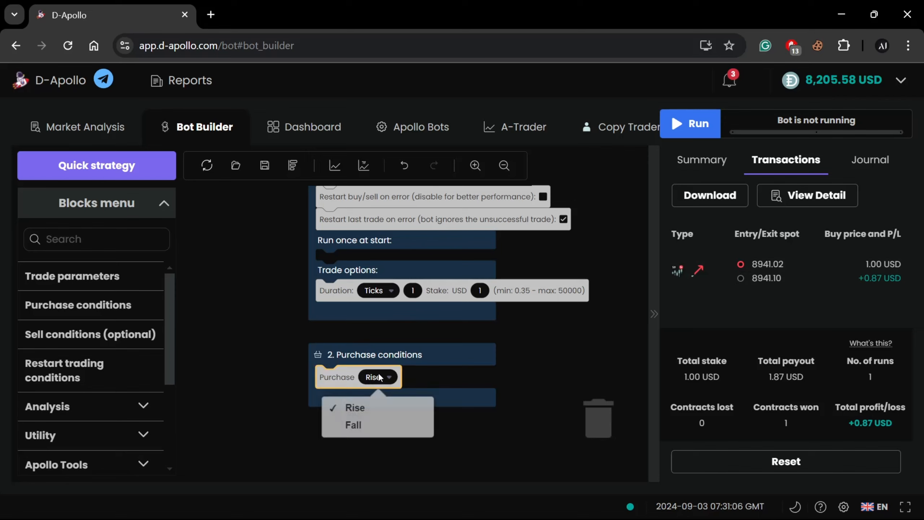
{"action": "left_click", "coordinate": [359, 431]}
{"action": "left_click_drag", "start_coordinate": [613, 339], "coordinate": [591, 350]}
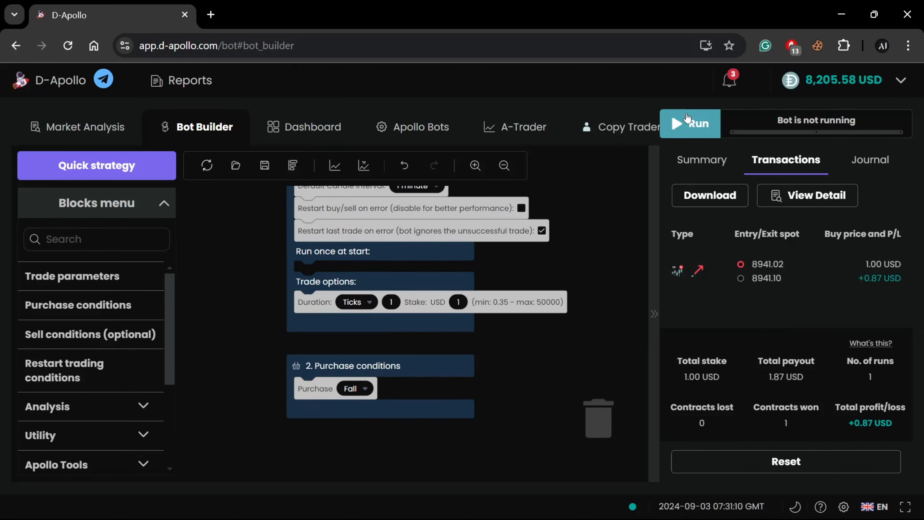
{"action": "left_click", "coordinate": [687, 120]}
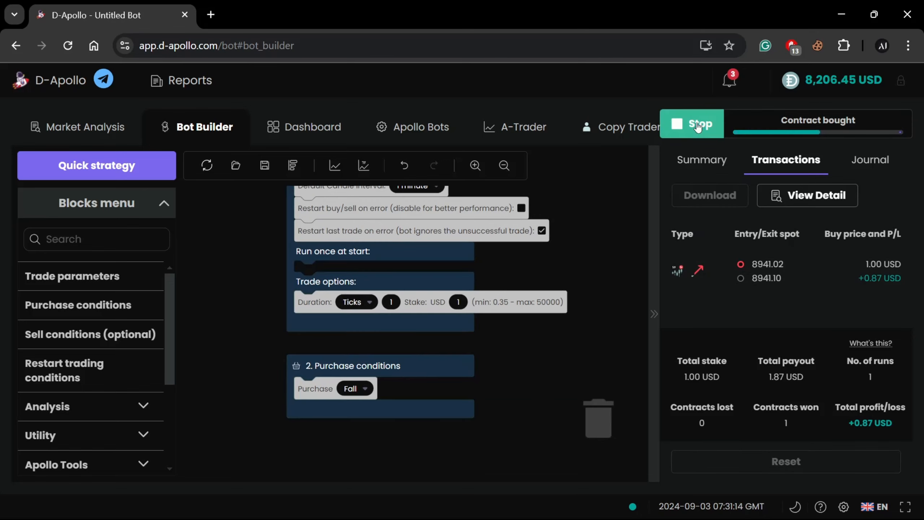
{"action": "left_click", "coordinate": [695, 123]}
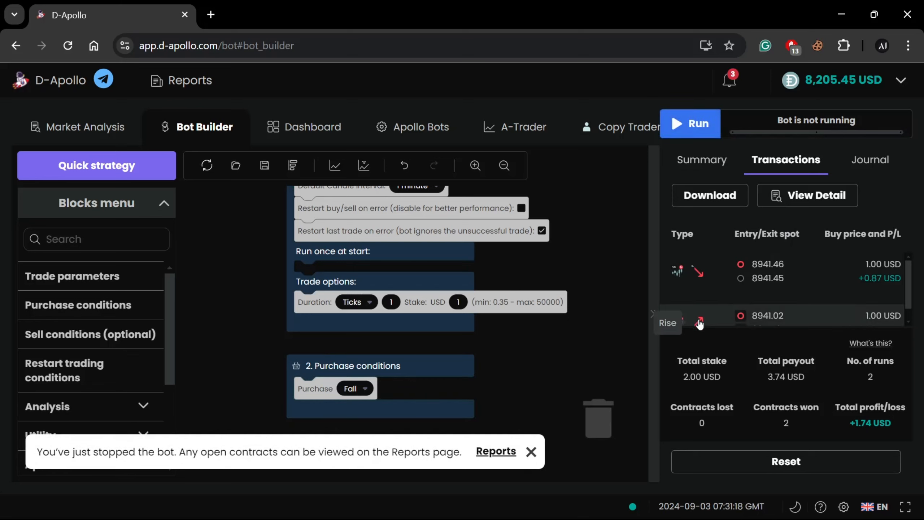
{"action": "left_click", "coordinate": [530, 451]}
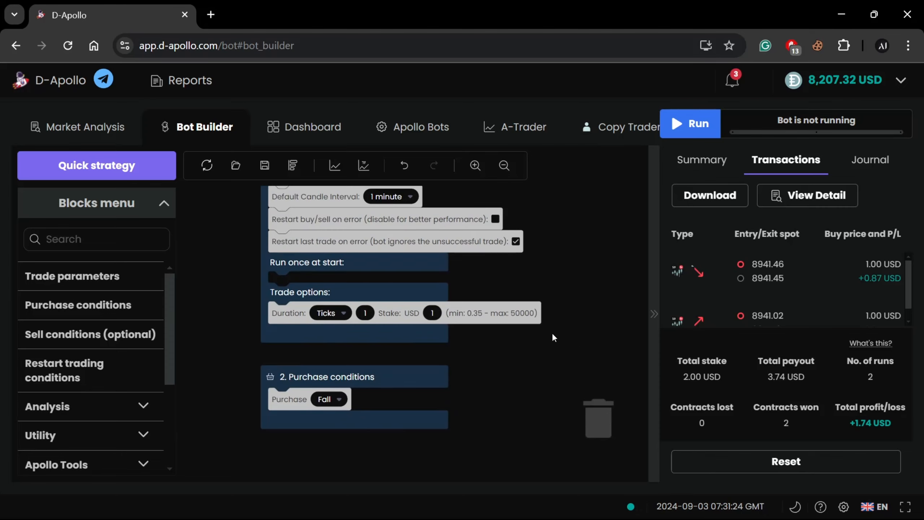
Look up the description of the optional Sell conditions block and compare it with the block in the workspace
{"action": "left_click_drag", "start_coordinate": [517, 271], "coordinate": [406, 351]}
{"action": "left_click_drag", "start_coordinate": [496, 253], "coordinate": [367, 273]}
{"action": "left_click", "coordinate": [411, 204]}
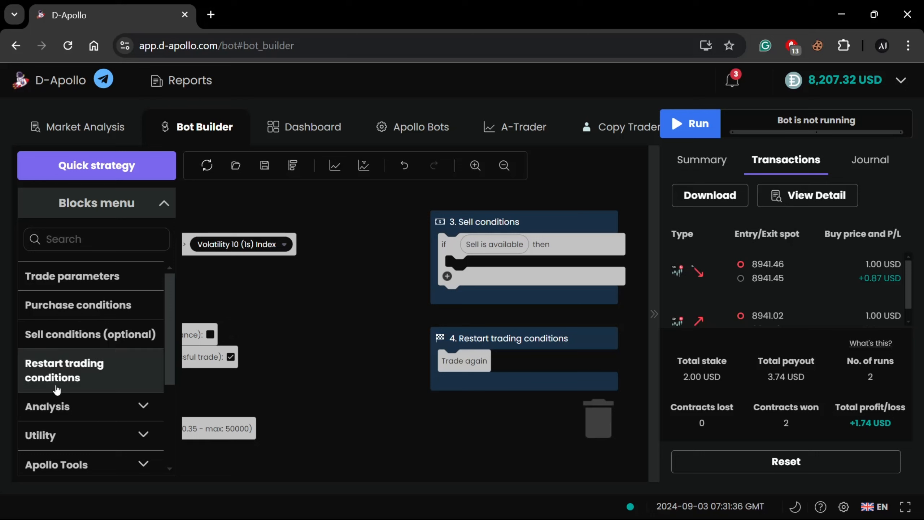
{"action": "left_click", "coordinate": [38, 343]}
{"action": "mouse_move", "coordinate": [296, 232]}
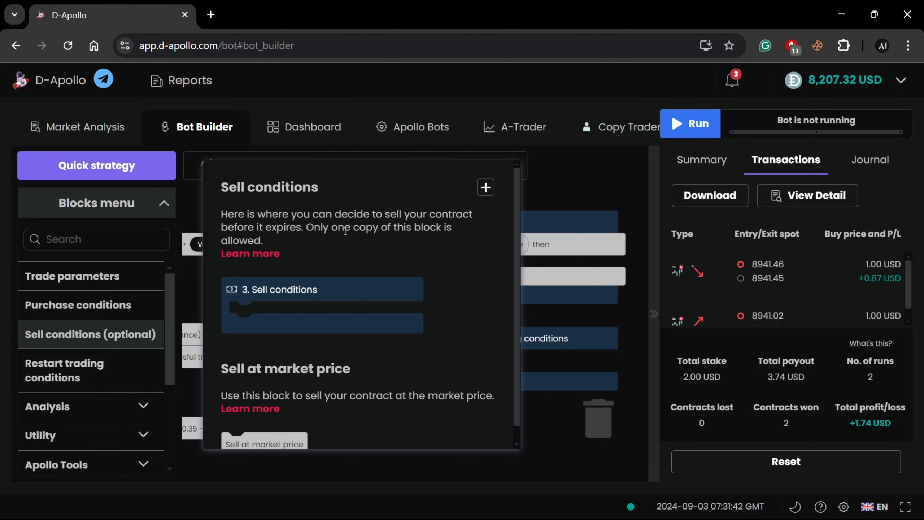
{"action": "left_click", "coordinate": [486, 187]}
{"action": "left_click", "coordinate": [602, 194]}
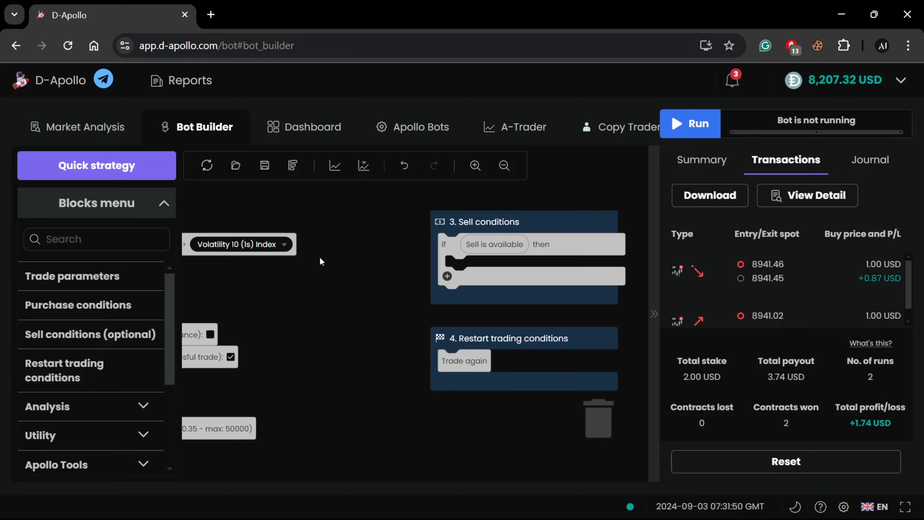
Set the duration unit in the trade options to Seconds for the Rise/Fall trade
{"action": "left_click_drag", "start_coordinate": [319, 257], "coordinate": [461, 240]}
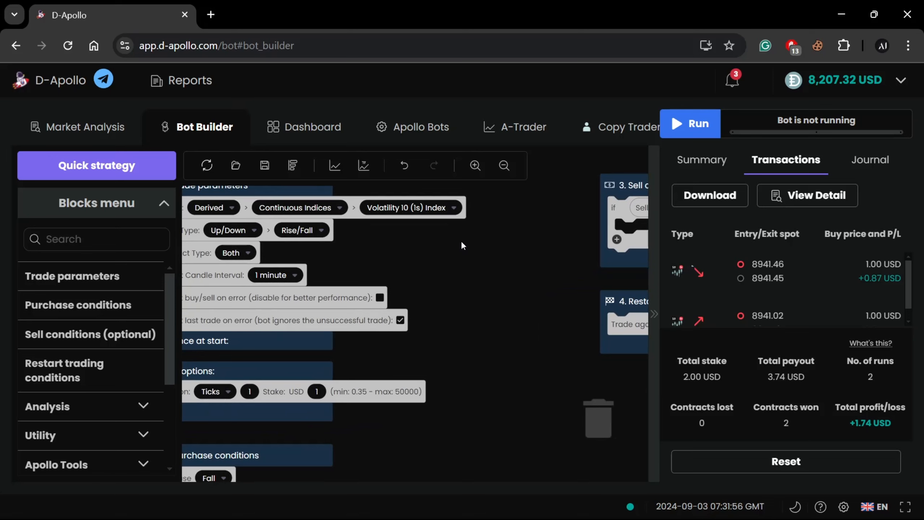
{"action": "left_click_drag", "start_coordinate": [313, 240], "coordinate": [447, 232]}
{"action": "left_click", "coordinate": [263, 366]}
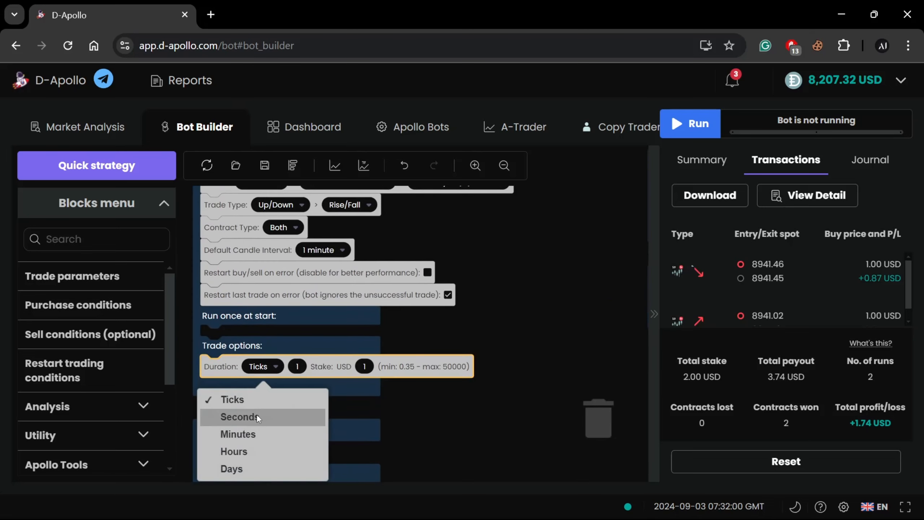
{"action": "left_click", "coordinate": [256, 415]}
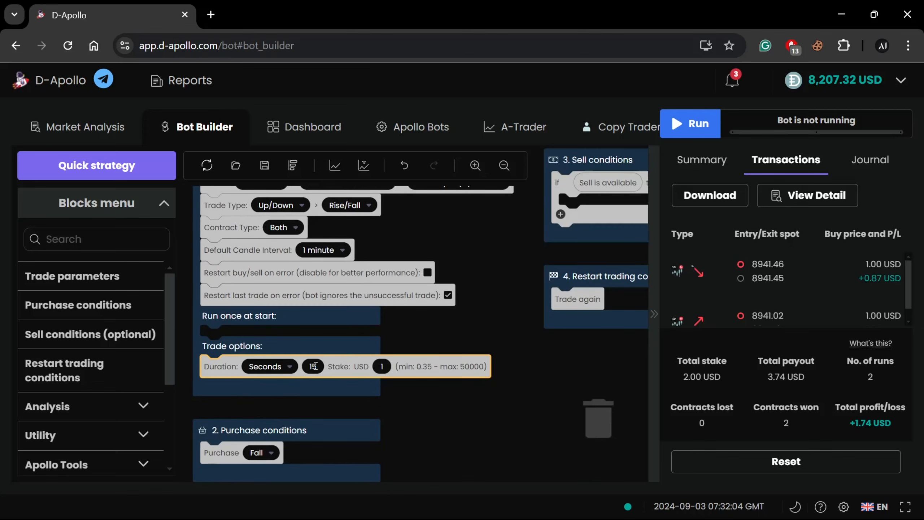
{"action": "left_click", "coordinate": [314, 348]}
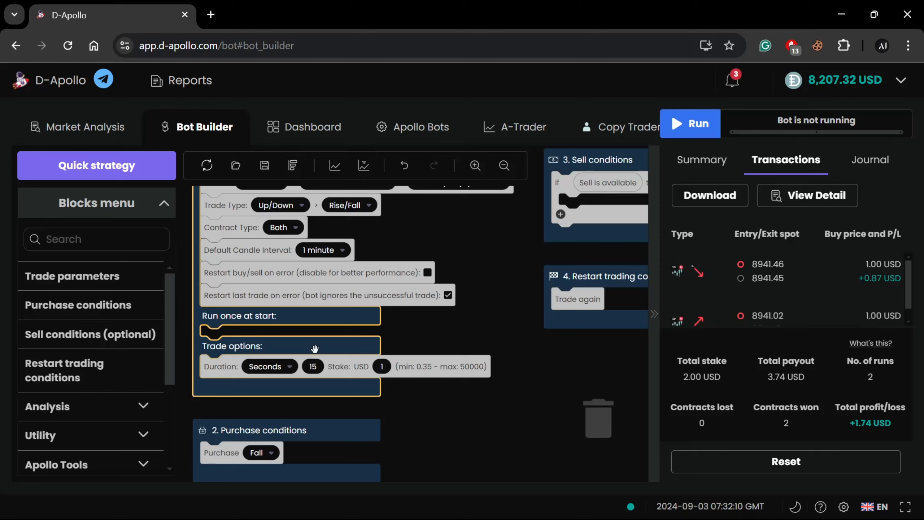
Set the trade duration in the trade options to 60 seconds
{"action": "left_click", "coordinate": [313, 365]}
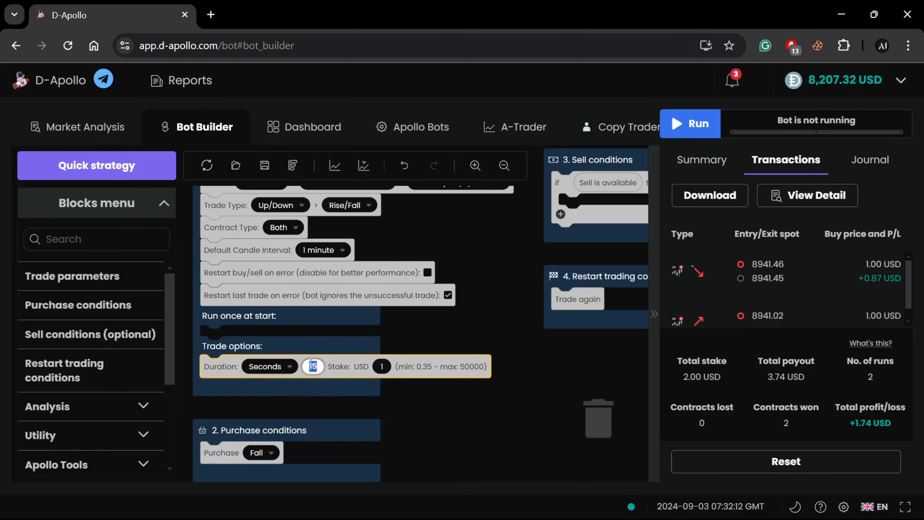
{"action": "type", "text": "30"}
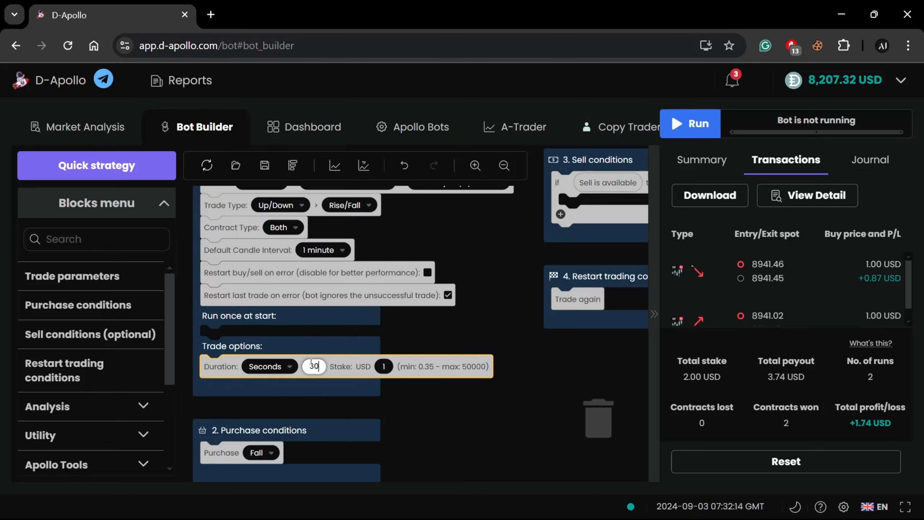
{"action": "key", "text": "BackSpace"}
{"action": "key", "text": "BackSpace"}
{"action": "type", "text": "60"}
{"action": "left_click", "coordinate": [466, 403]}
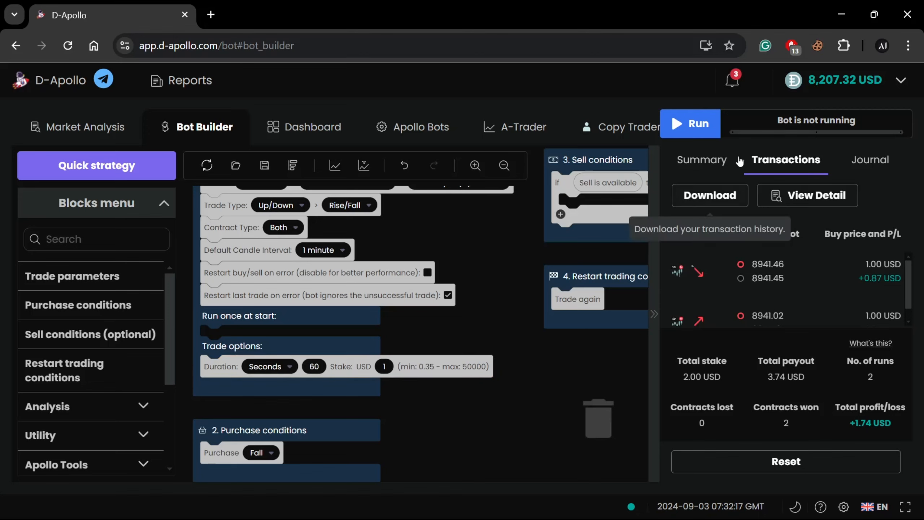
Run the bot, sell the open Fall contract early from the summary, stop the bot and dismiss the notification
{"action": "left_click", "coordinate": [708, 124]}
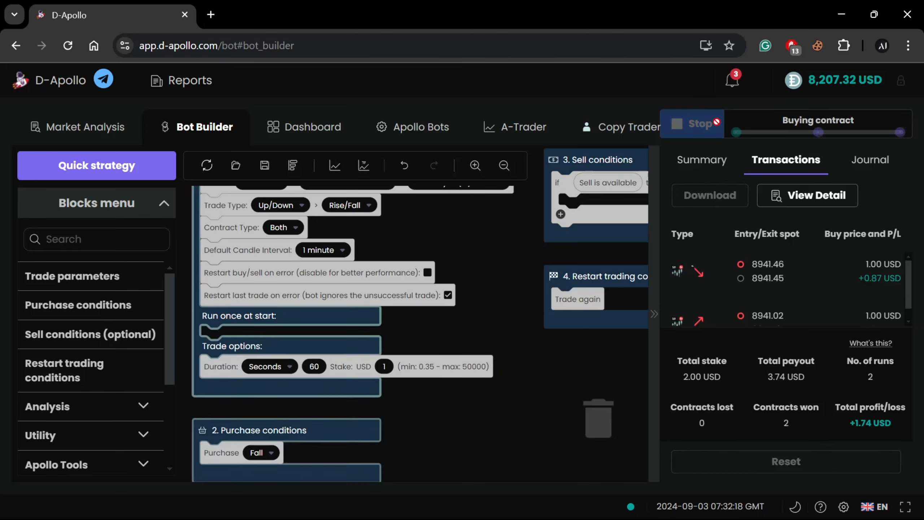
{"action": "left_click", "coordinate": [717, 158]}
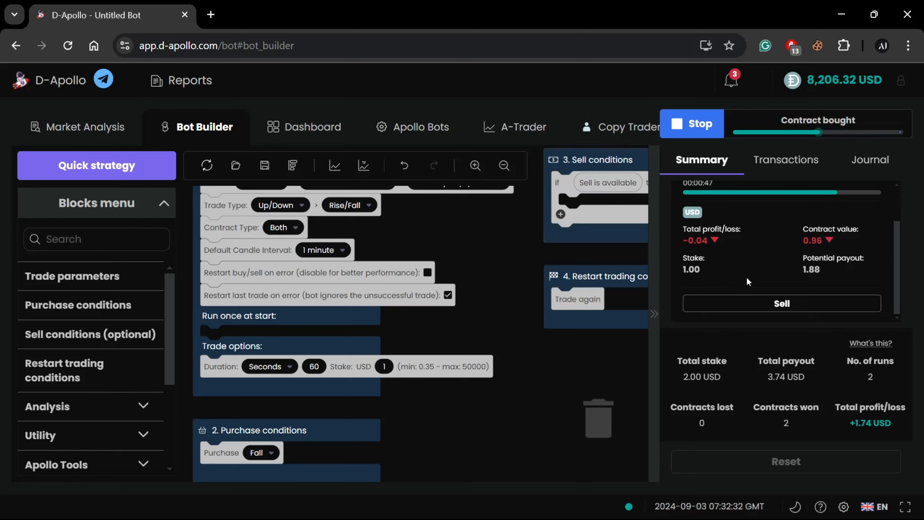
{"action": "left_click", "coordinate": [760, 303]}
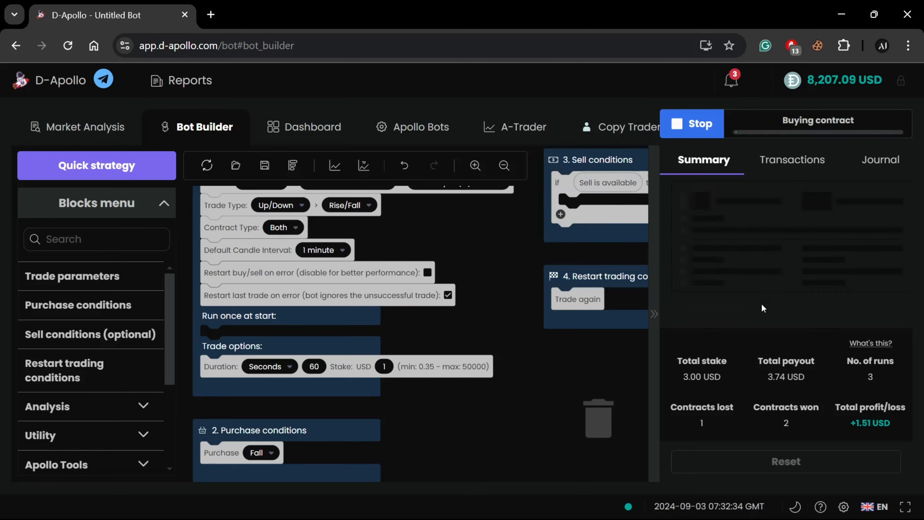
{"action": "left_click", "coordinate": [687, 127]}
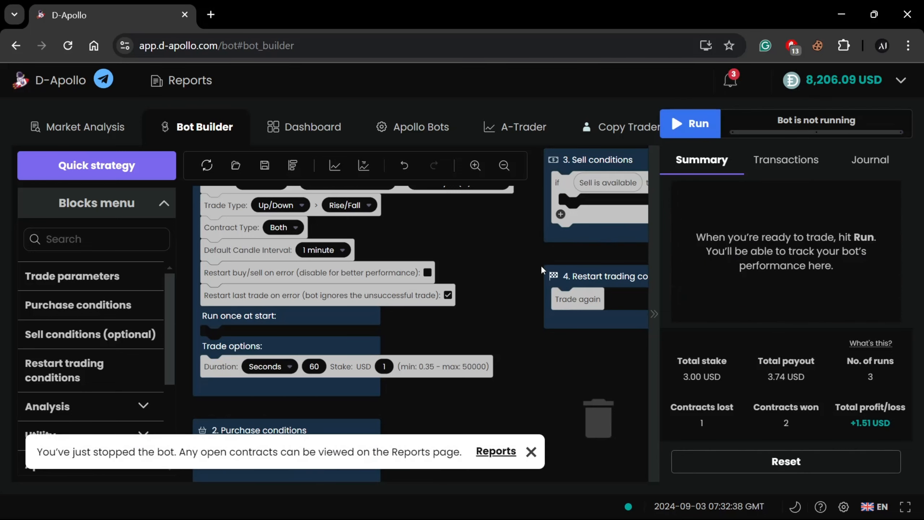
{"action": "left_click_drag", "start_coordinate": [544, 264], "coordinate": [469, 268]}
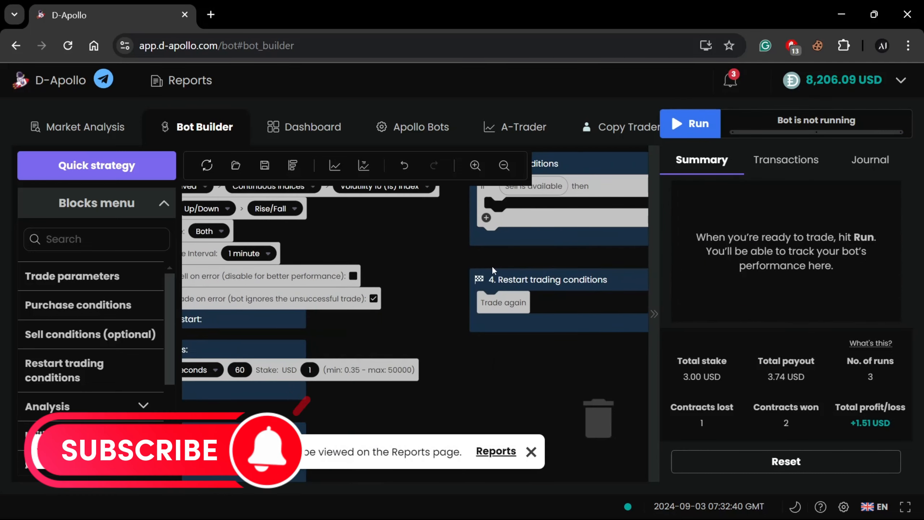
{"action": "left_click", "coordinate": [531, 451]}
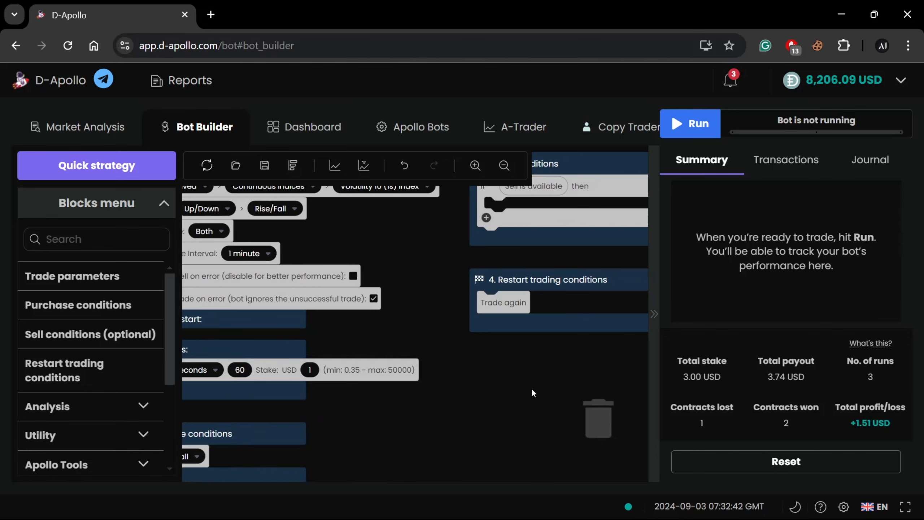
Read the description of the Trade again block inside Restart trading conditions
{"action": "left_click_drag", "start_coordinate": [530, 388], "coordinate": [493, 374]}
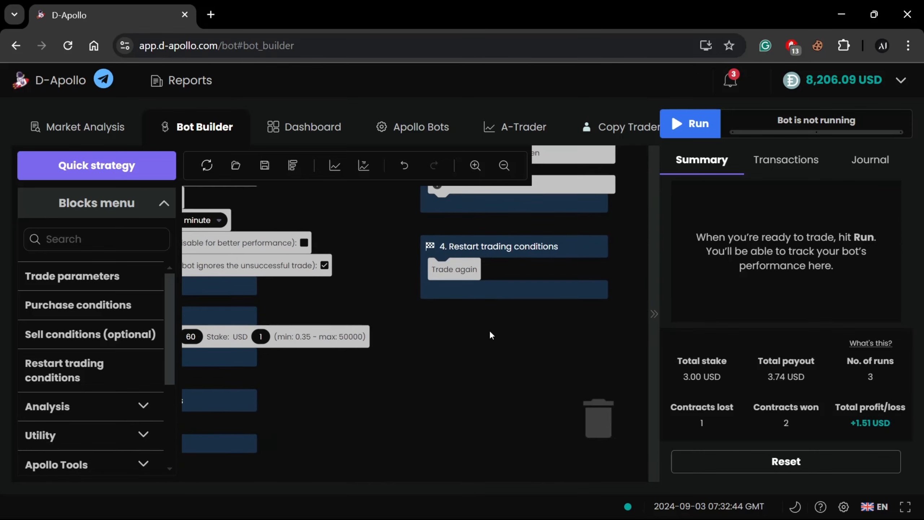
{"action": "mouse_move", "coordinate": [548, 247]}
{"action": "mouse_move", "coordinate": [474, 256]}
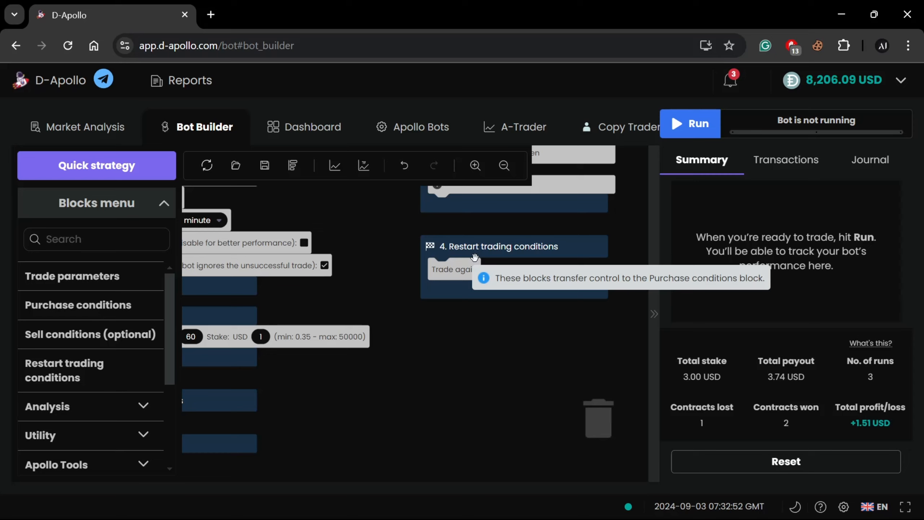
{"action": "mouse_move", "coordinate": [453, 267]}
{"action": "left_mouse_down"}
{"action": "mouse_move", "coordinate": [466, 338]}
{"action": "mouse_move", "coordinate": [459, 273]}
{"action": "left_mouse_up"}
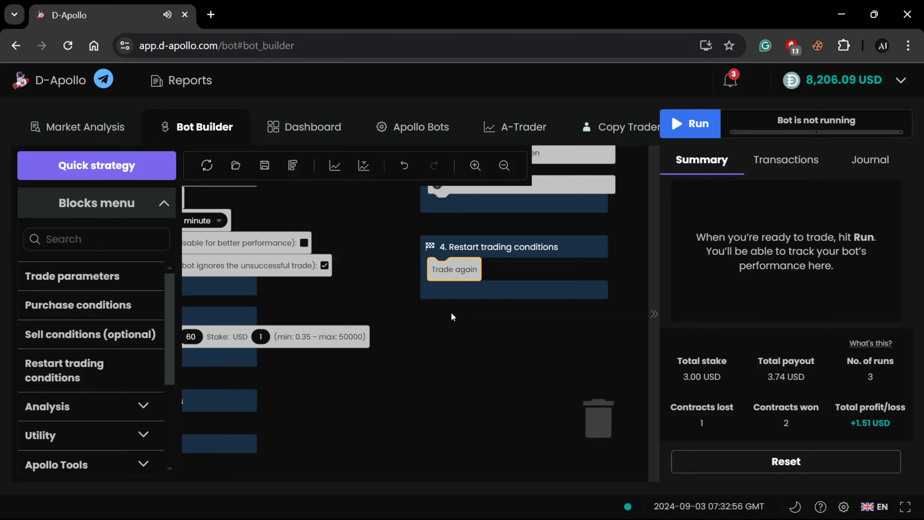
Change the trade type to Digits with Over/Under and set the prediction to 2
{"action": "left_click_drag", "start_coordinate": [404, 314], "coordinate": [546, 324]}
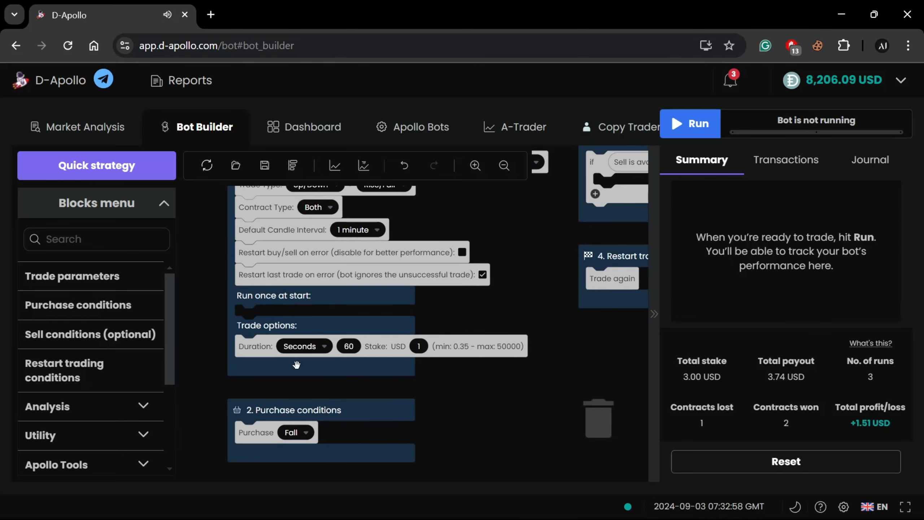
{"action": "scroll", "coordinate": [479, 305], "scroll_direction": "up", "scroll_amount": 2}
{"action": "left_click", "coordinate": [321, 216]}
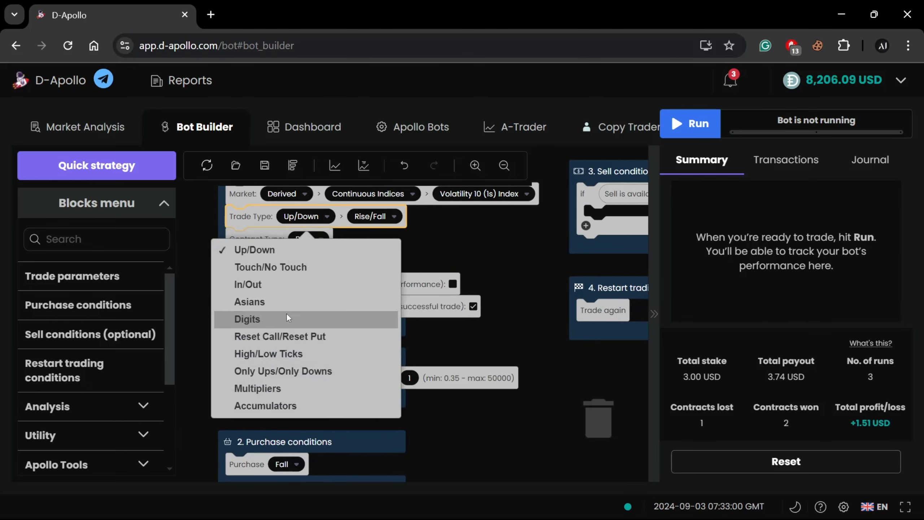
{"action": "left_click", "coordinate": [306, 315]}
{"action": "left_click", "coordinate": [373, 220]}
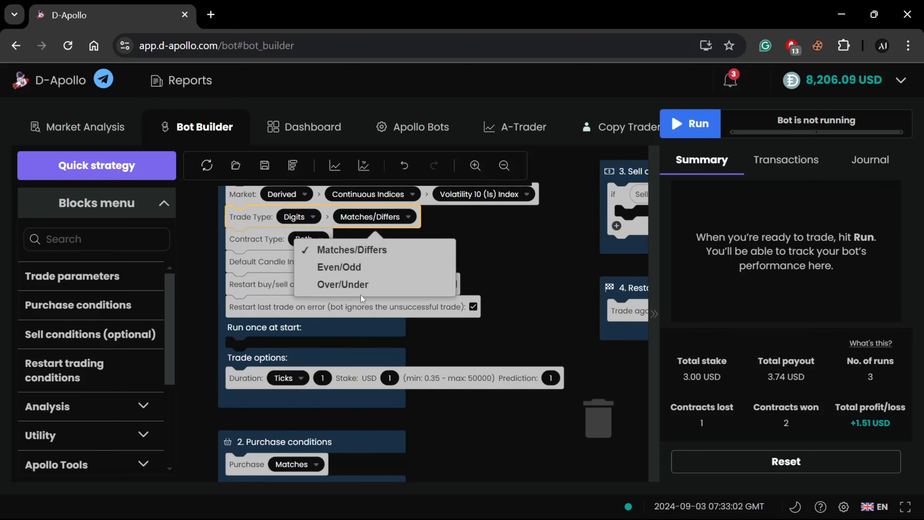
{"action": "key", "text": "Return"}
{"action": "left_click", "coordinate": [546, 377]}
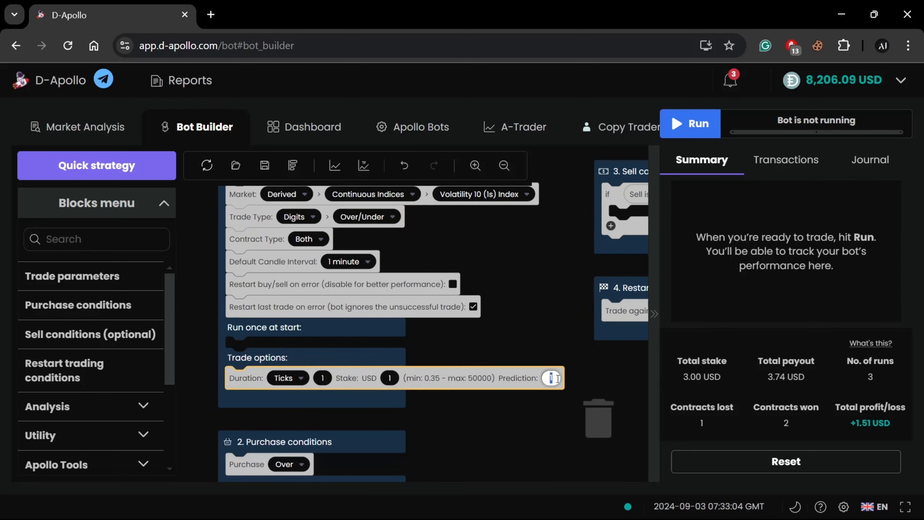
{"action": "left_click", "coordinate": [557, 343]}
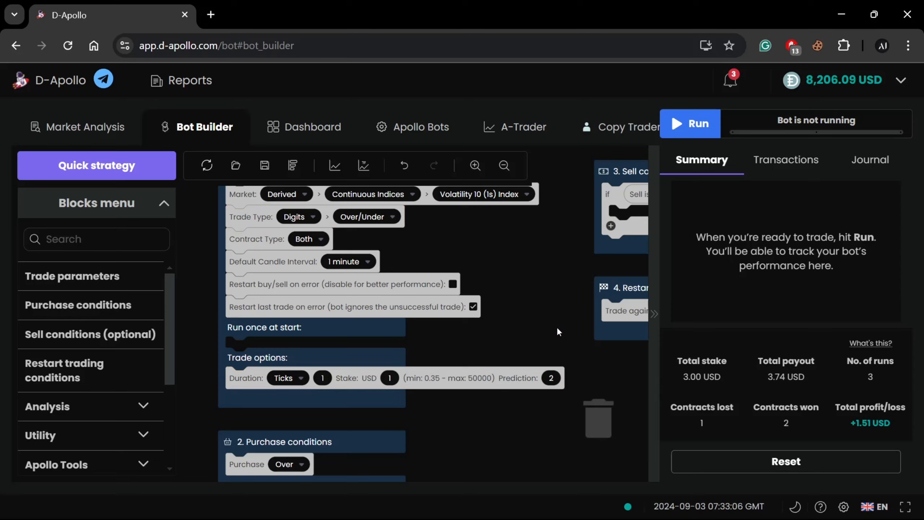
Reset the summary, transactions and journal data from the earlier bot runs
{"action": "left_click_drag", "start_coordinate": [558, 330], "coordinate": [502, 342]}
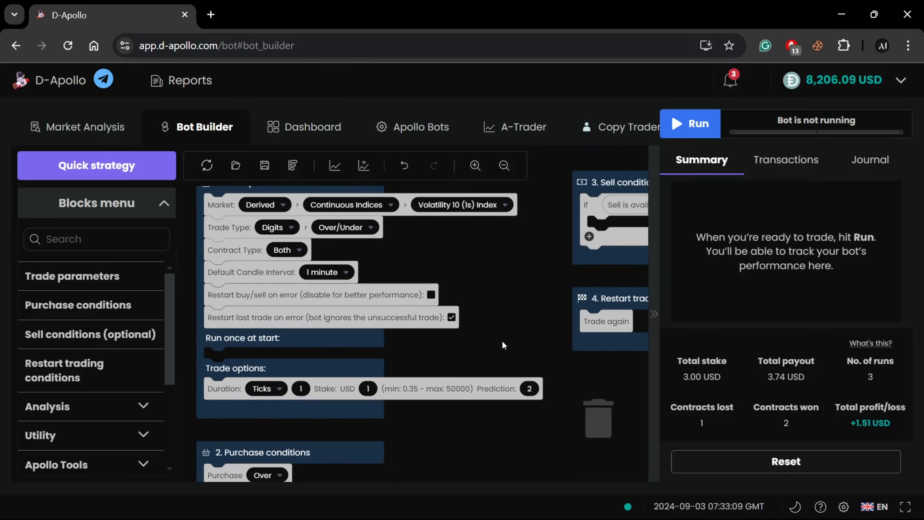
{"action": "left_click", "coordinate": [731, 457]}
{"action": "left_click", "coordinate": [588, 312]}
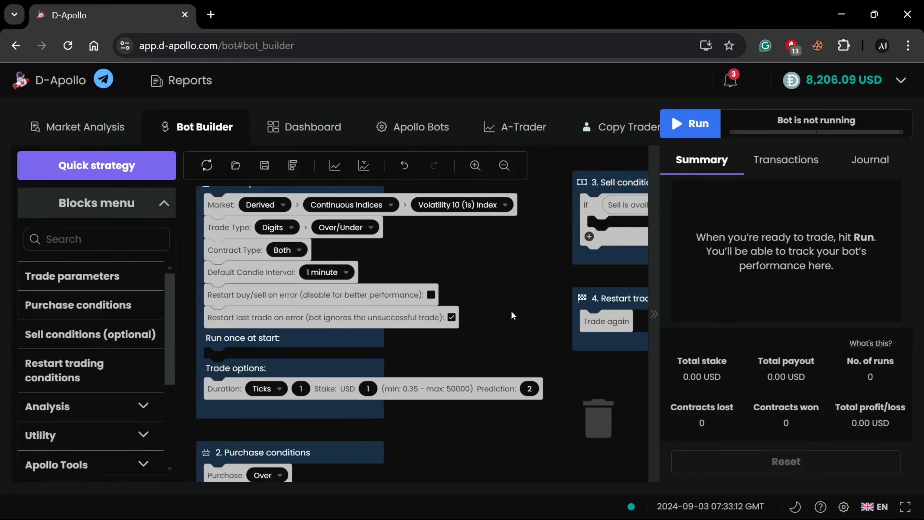
Run the bot through repeated Over trades while viewing the transactions, stop it and clear the run data
{"action": "left_click_drag", "start_coordinate": [512, 313], "coordinate": [477, 313]}
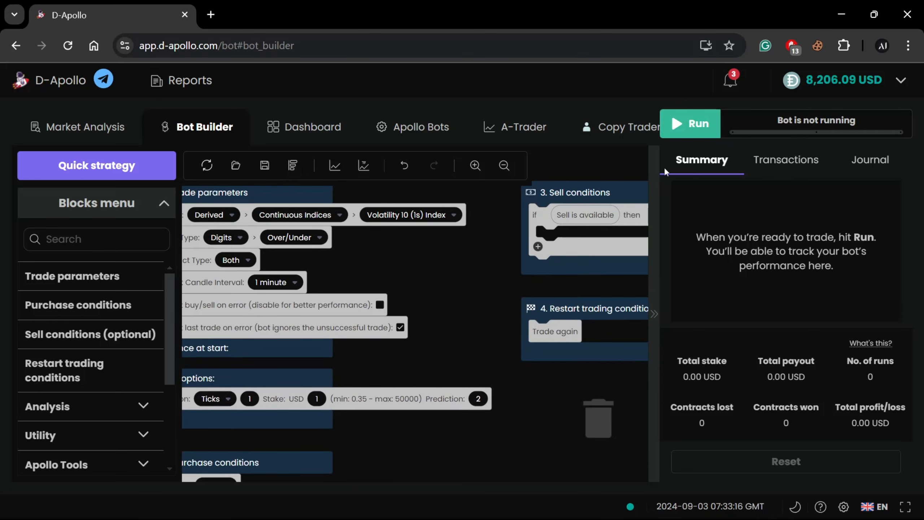
{"action": "mouse_move", "coordinate": [465, 358]}
{"action": "left_mouse_down"}
{"action": "mouse_move", "coordinate": [548, 270]}
{"action": "mouse_move", "coordinate": [524, 311]}
{"action": "mouse_move", "coordinate": [457, 354]}
{"action": "left_mouse_up"}
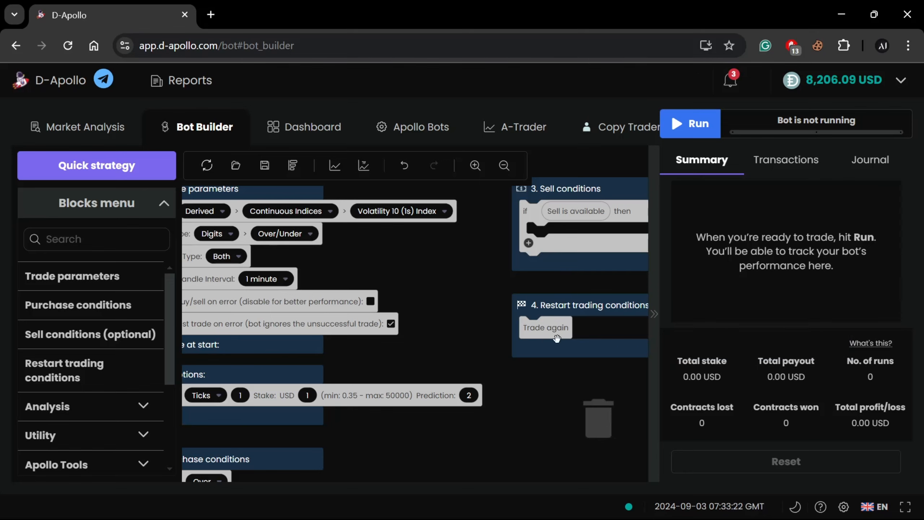
{"action": "left_click", "coordinate": [700, 128]}
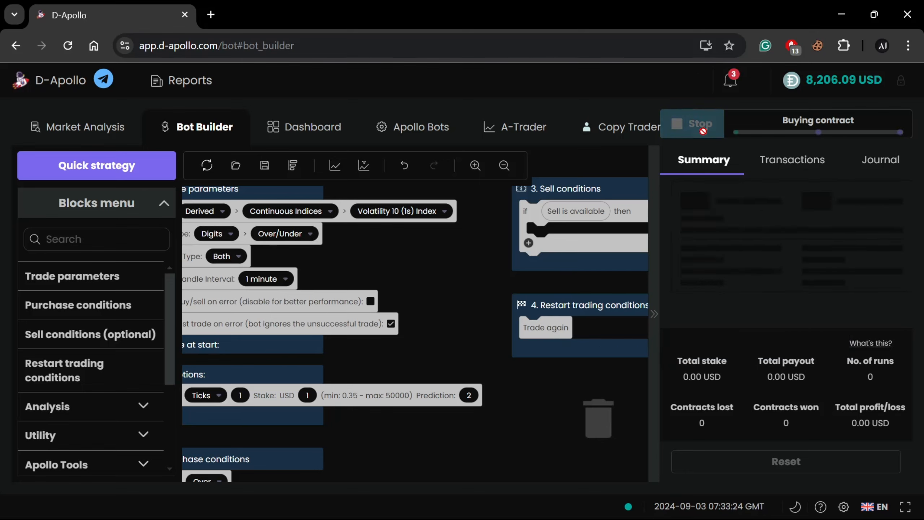
{"action": "left_click", "coordinate": [811, 161]}
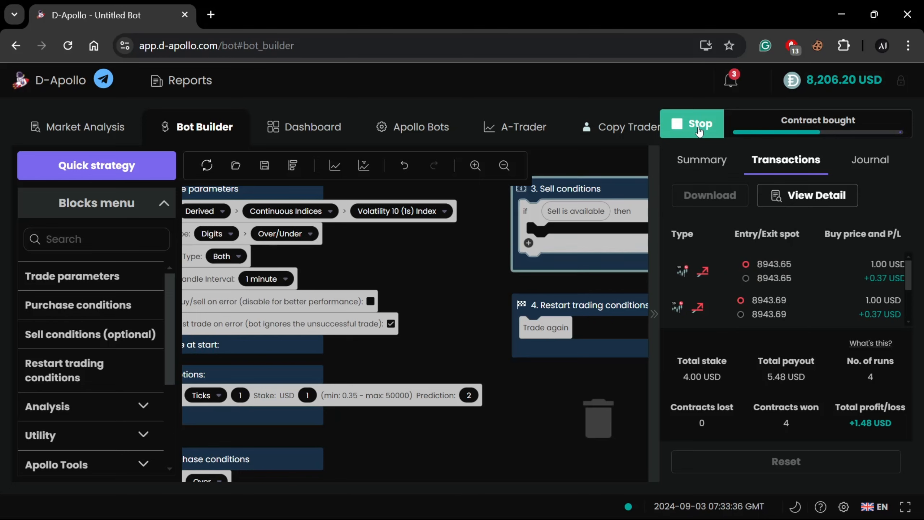
{"action": "left_click", "coordinate": [699, 131]}
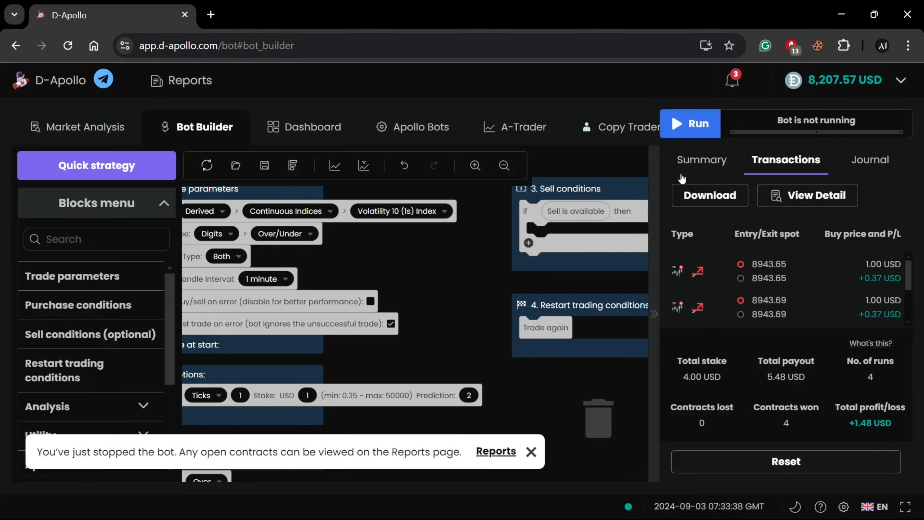
{"action": "left_click", "coordinate": [741, 473]}
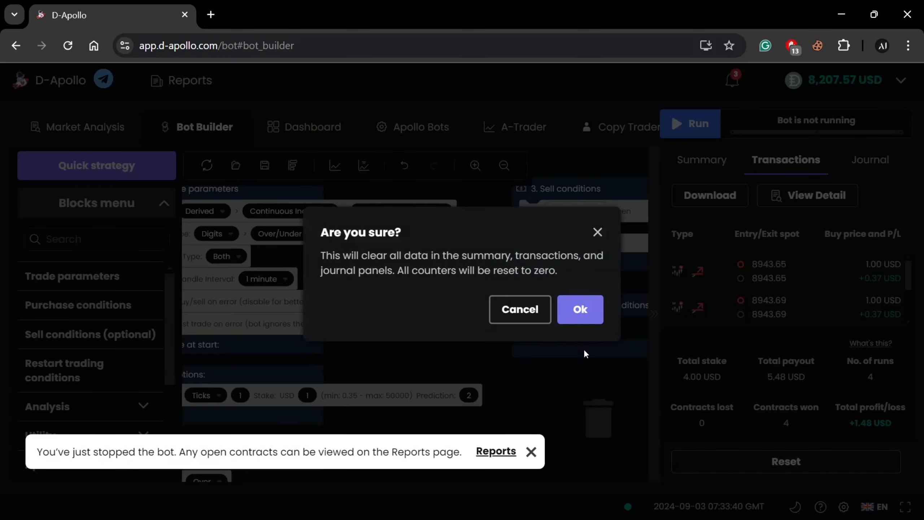
{"action": "left_click", "coordinate": [580, 308]}
Delete the Trade again block from Restart trading conditions and run the bot to test it without restarting
{"action": "left_click_drag", "start_coordinate": [547, 327], "coordinate": [605, 399]}
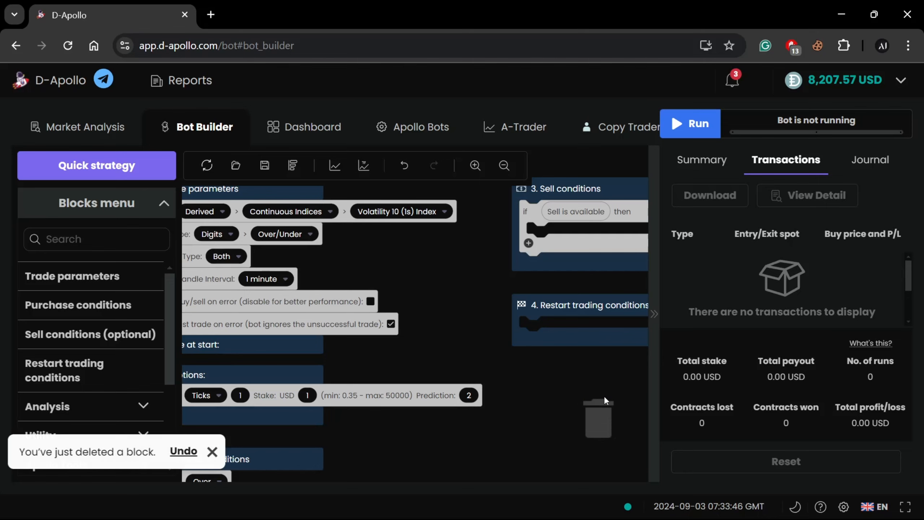
{"action": "left_click", "coordinate": [698, 124]}
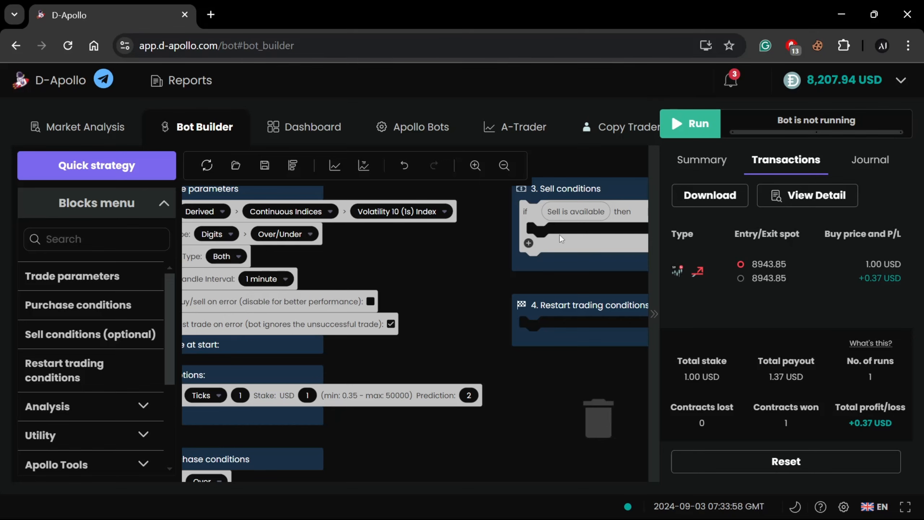
Add a Trade again block back into the Restart trading conditions block
{"action": "left_click", "coordinate": [61, 375]}
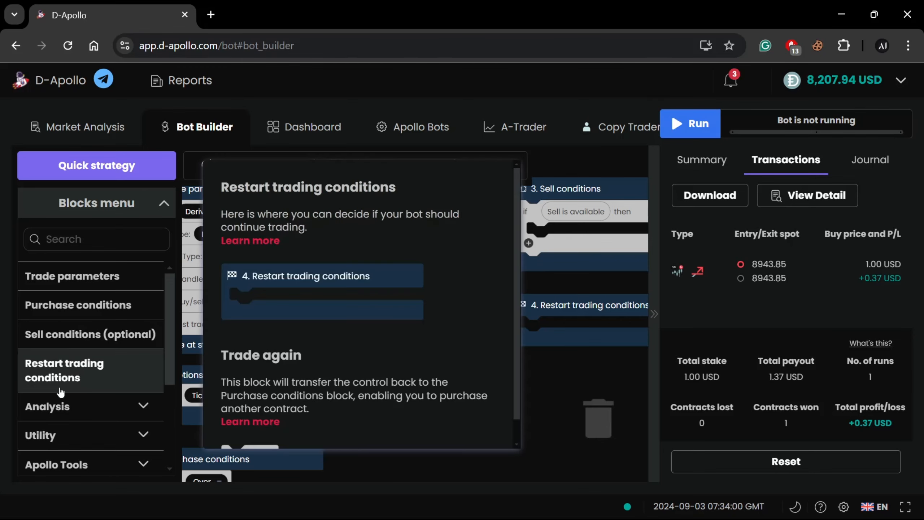
{"action": "scroll", "coordinate": [264, 357], "scroll_direction": "down", "scroll_amount": 1}
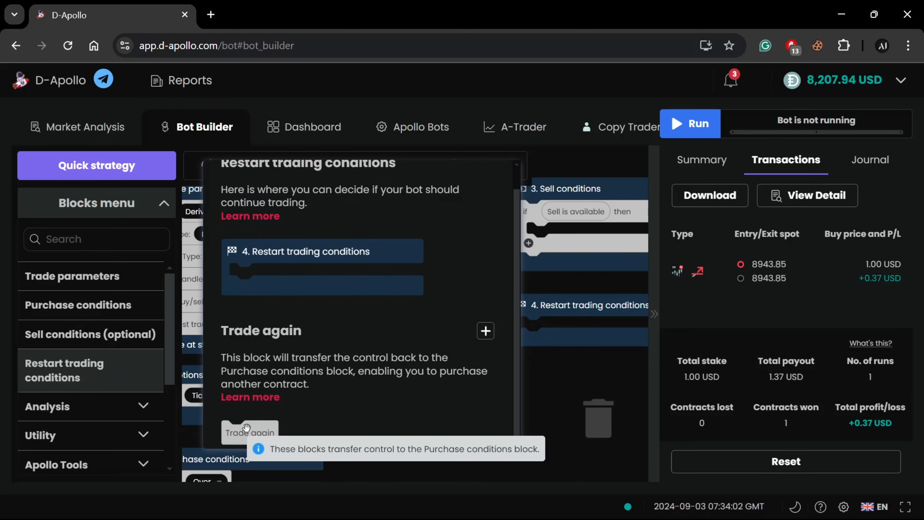
{"action": "left_click_drag", "start_coordinate": [246, 430], "coordinate": [559, 329]}
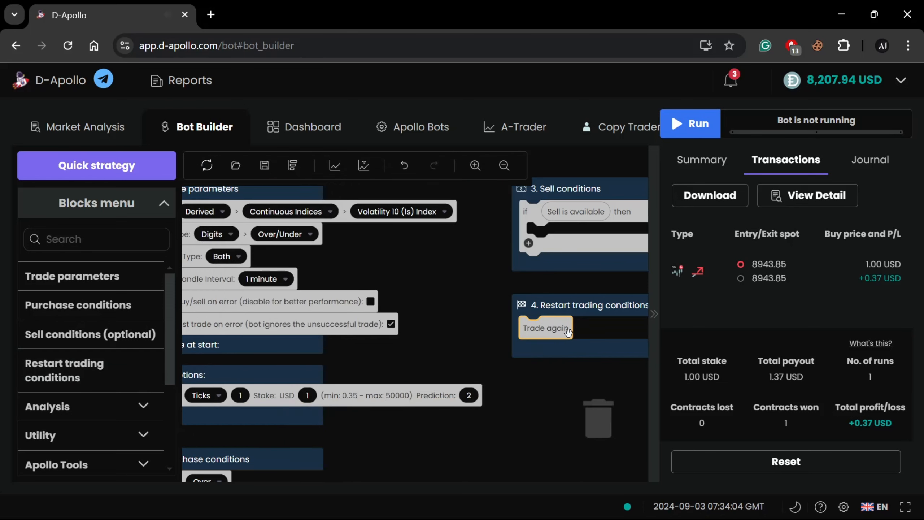
Review the assembled bot blocks and browse the Analysis and Utility block categories, including Variables
{"action": "left_click_drag", "start_coordinate": [432, 304], "coordinate": [468, 321]}
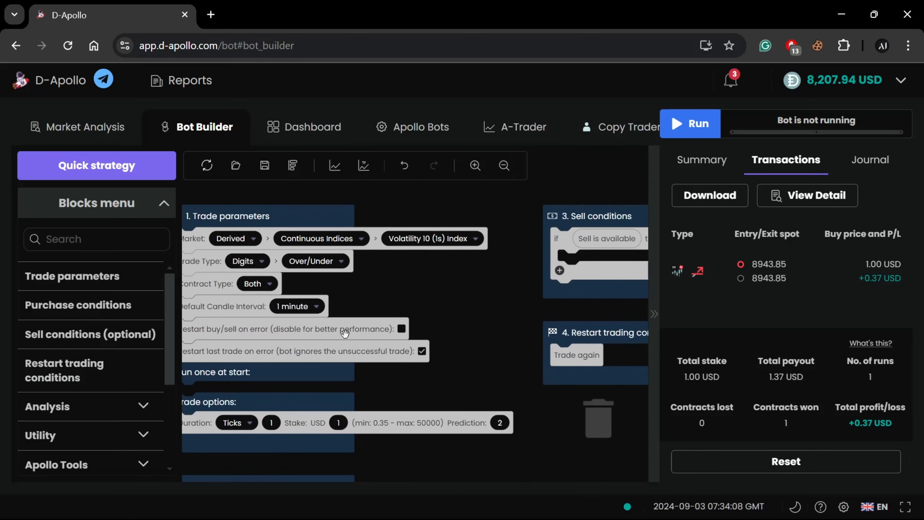
{"action": "left_click_drag", "start_coordinate": [378, 285], "coordinate": [438, 293]}
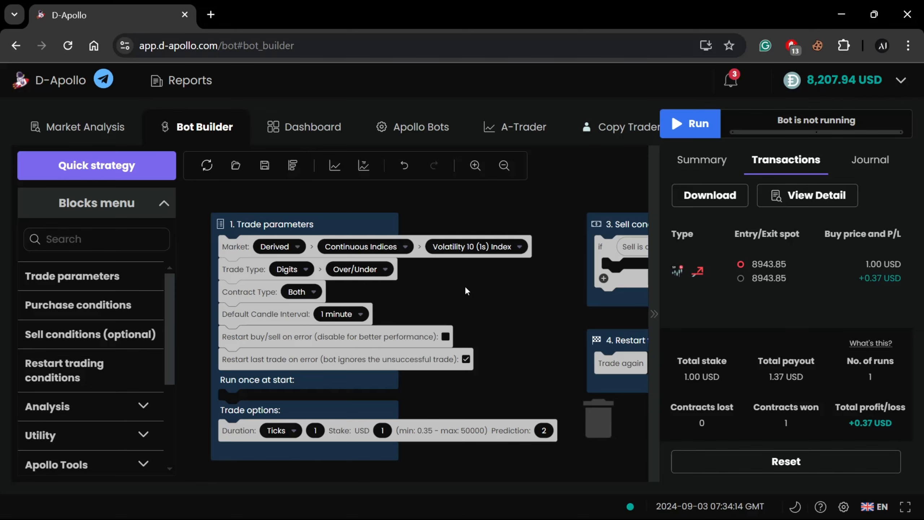
{"action": "scroll", "coordinate": [502, 291], "scroll_direction": "down", "scroll_amount": 2}
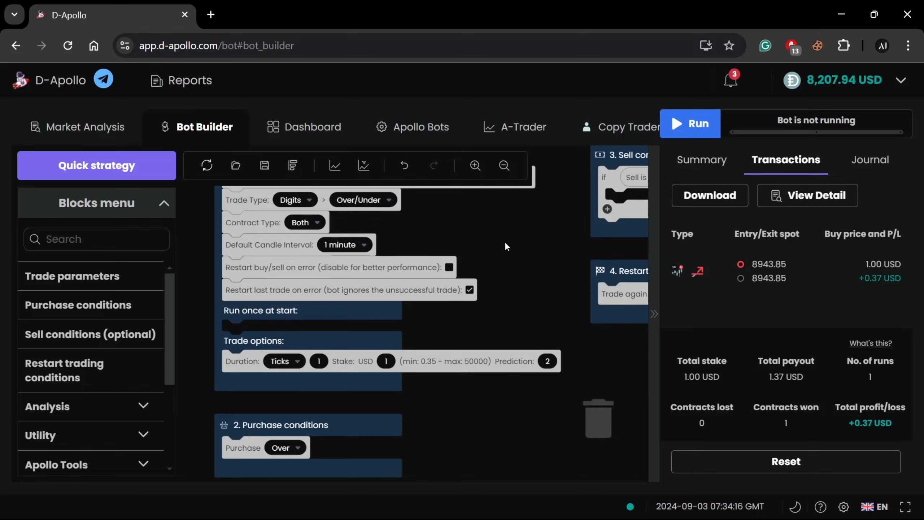
{"action": "left_click", "coordinate": [107, 407]}
{"action": "scroll", "coordinate": [96, 407], "scroll_direction": "down", "scroll_amount": 4}
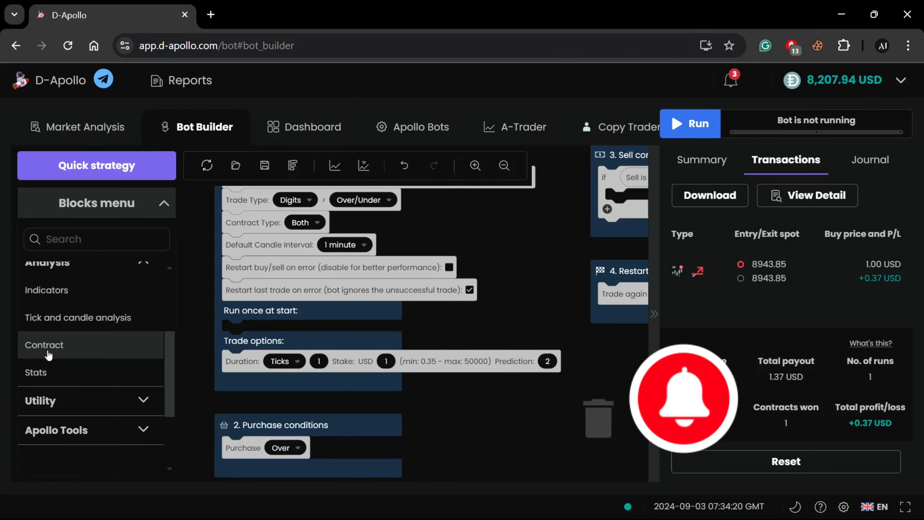
{"action": "scroll", "coordinate": [51, 360], "scroll_direction": "up", "scroll_amount": 2}
{"action": "left_click", "coordinate": [51, 334]}
{"action": "left_click", "coordinate": [51, 363]}
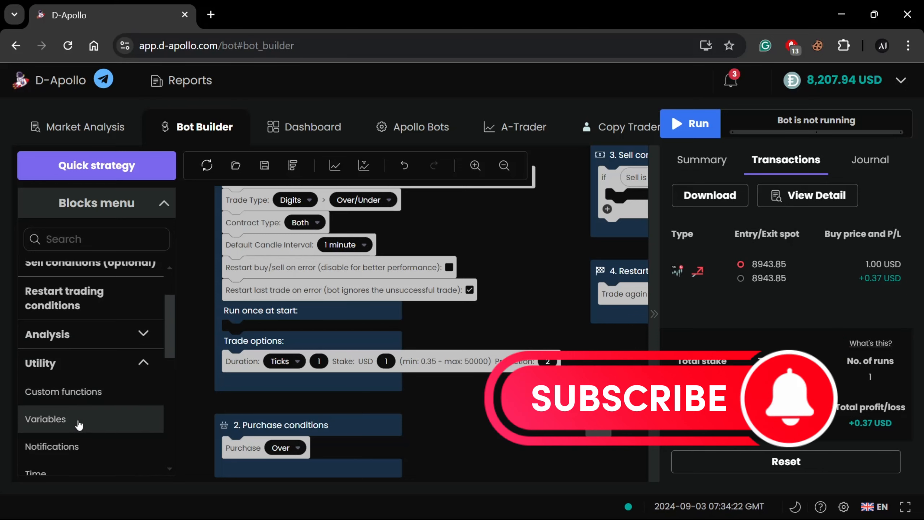
{"action": "left_click", "coordinate": [84, 422]}
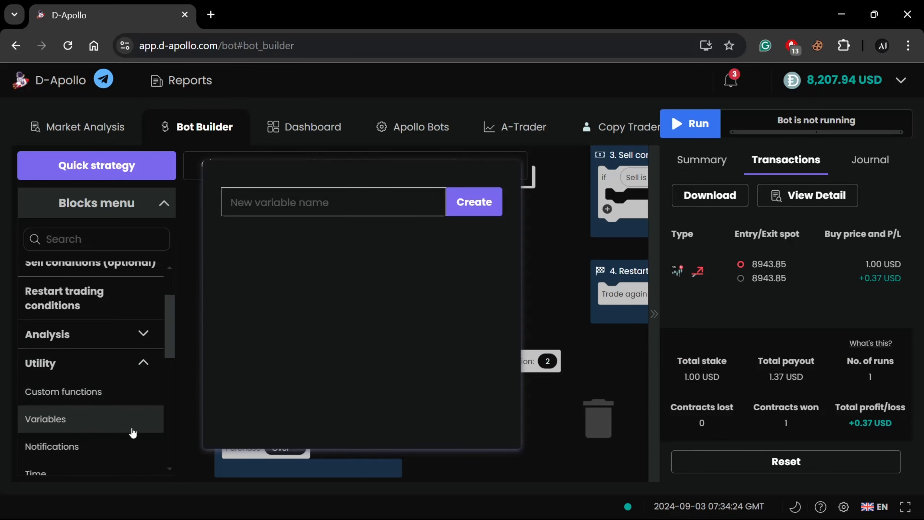
{"action": "left_click", "coordinate": [536, 299]}
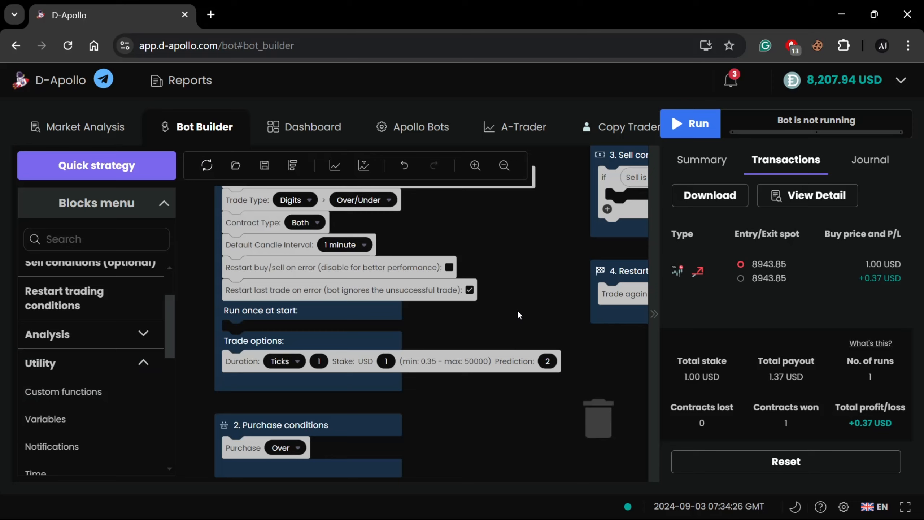